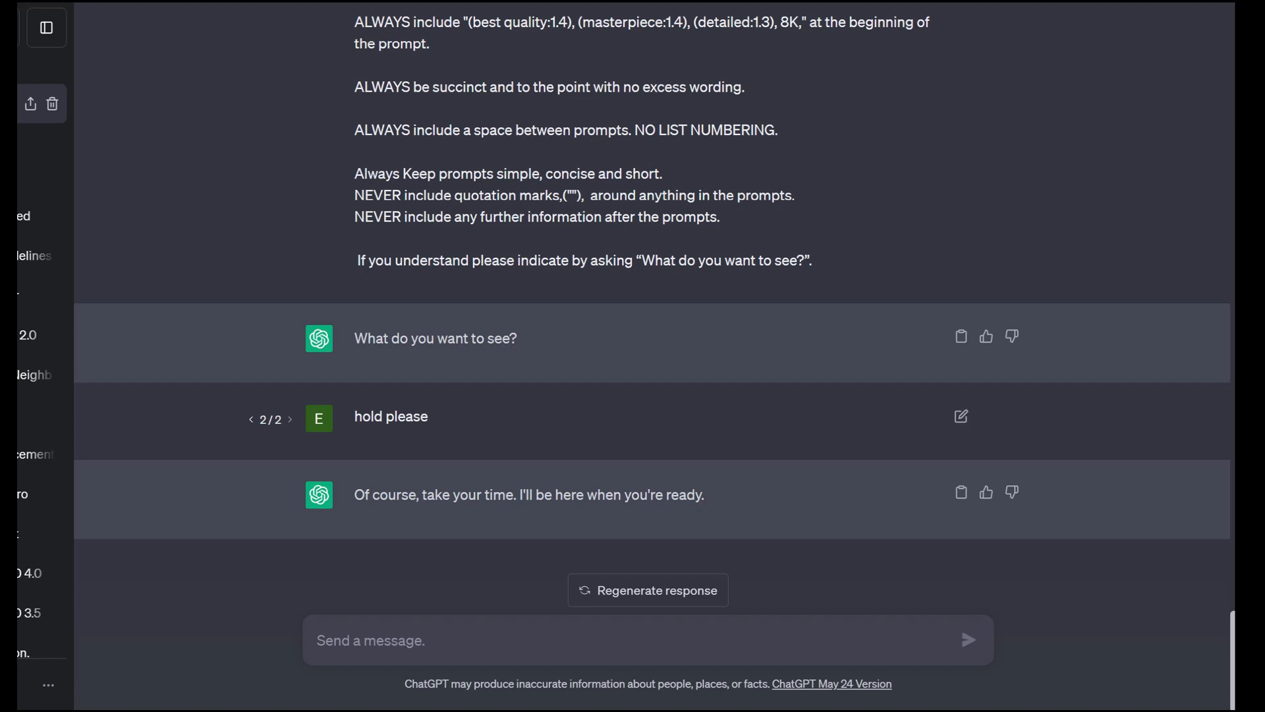
Step: Replace the "hold please" message with "a beautiful landscape painting of an English countryside with a storm in the distant horizon. Include a negative prompt." and resubmit
left_click(961, 415)
left_click_drag(429, 354, 354, 354)
type("a beautiful landscape paiting of an English countryside with a storm in the distant horizon. Include a negative prompt.")
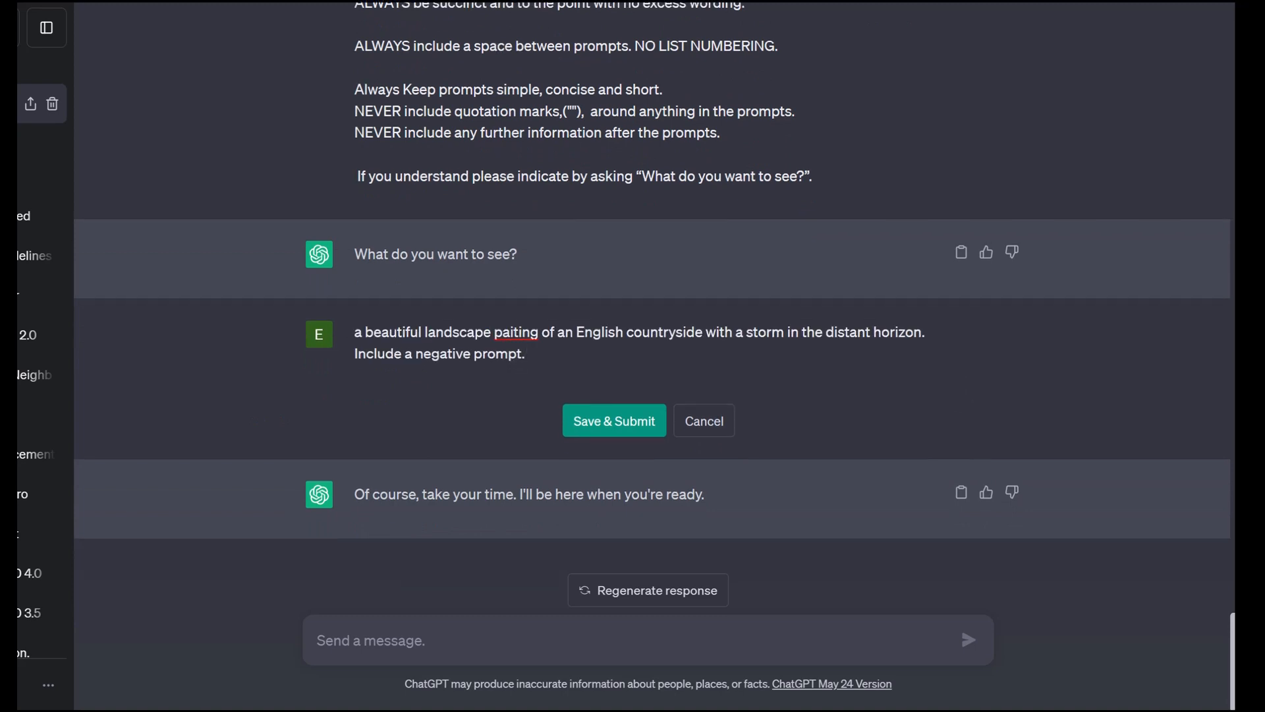
type("n")
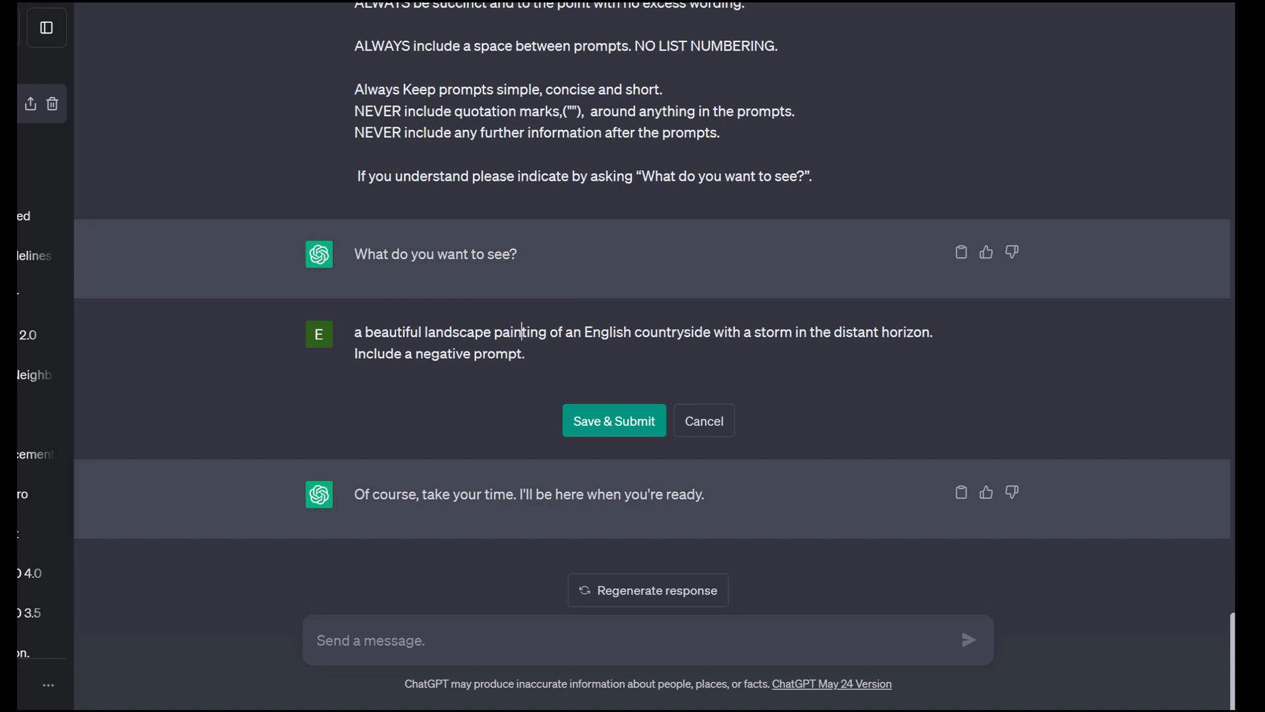
key("Return")
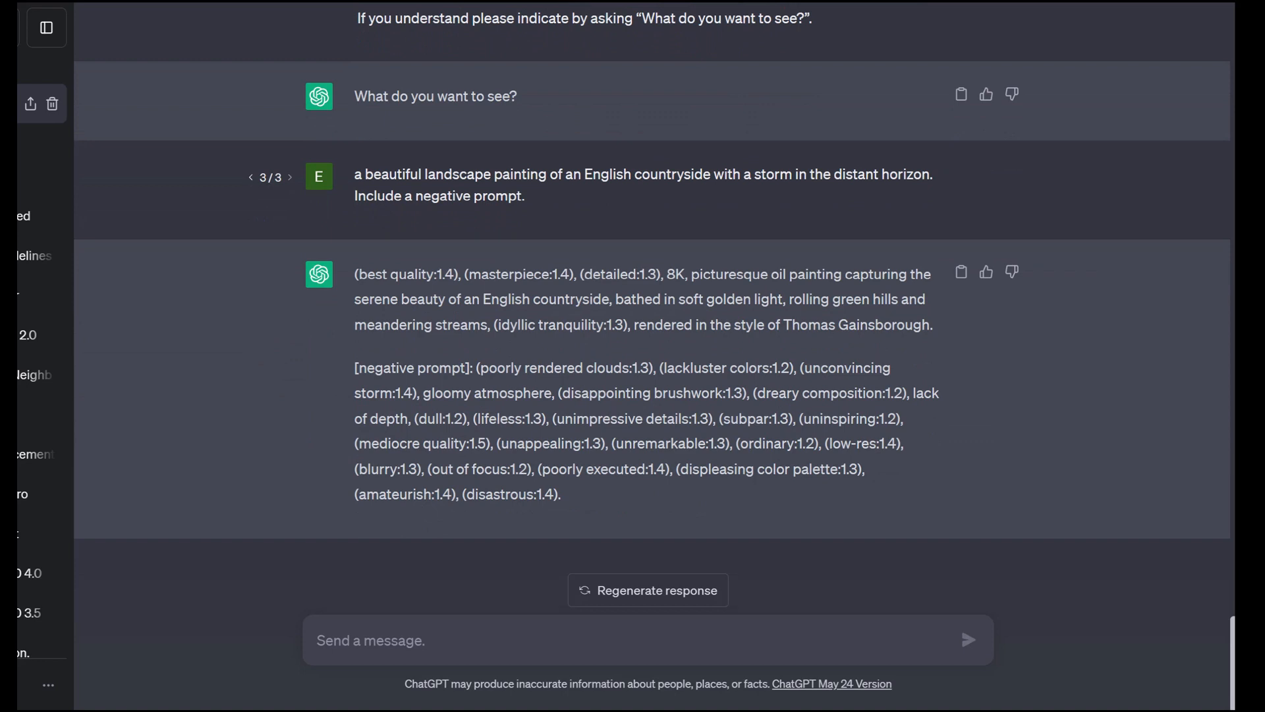
Step: Examine the negative prompt in the reply, then the list of saved styles in Stable Diffusion
left_click_drag(476, 368, 562, 494)
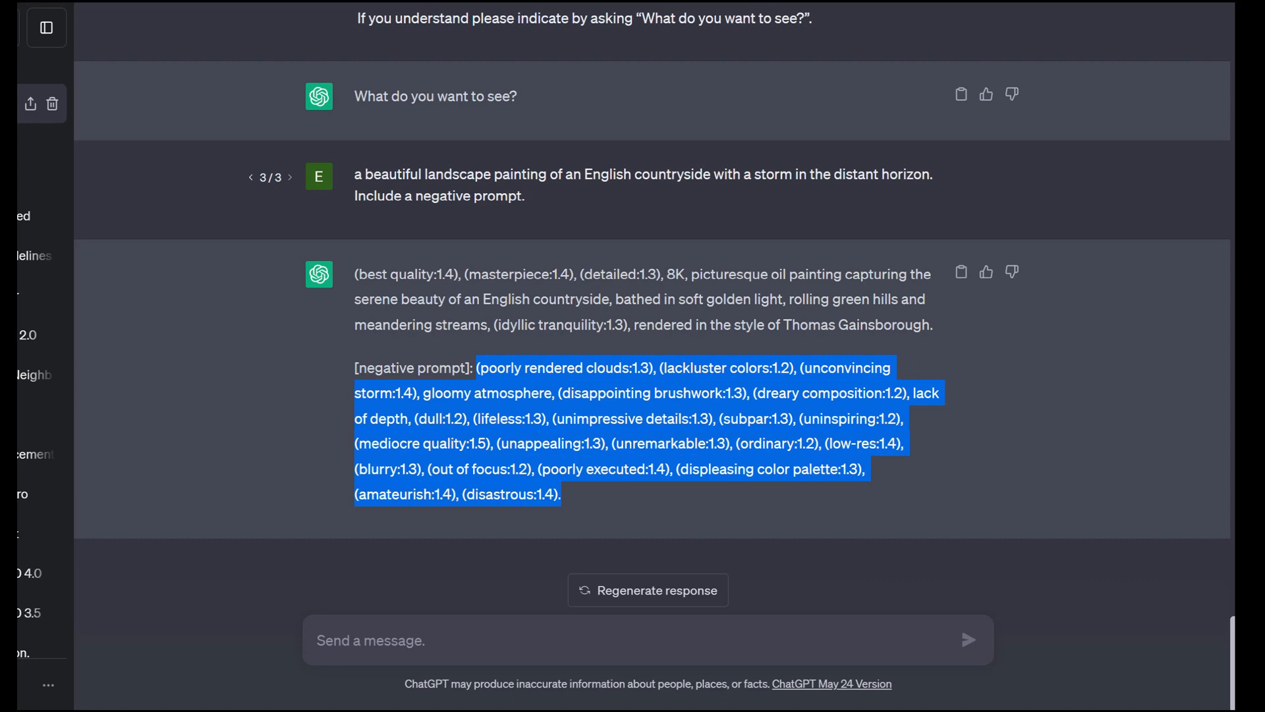
left_click(562, 495)
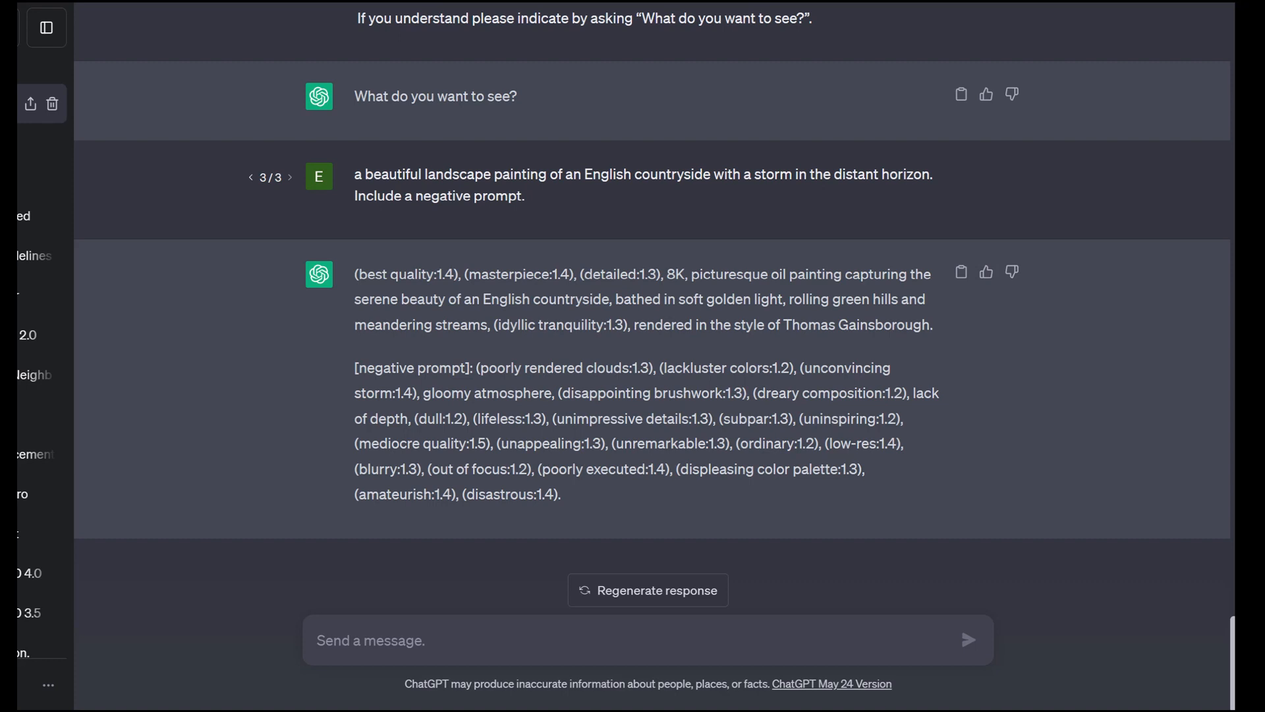
left_click_drag(477, 368, 561, 494)
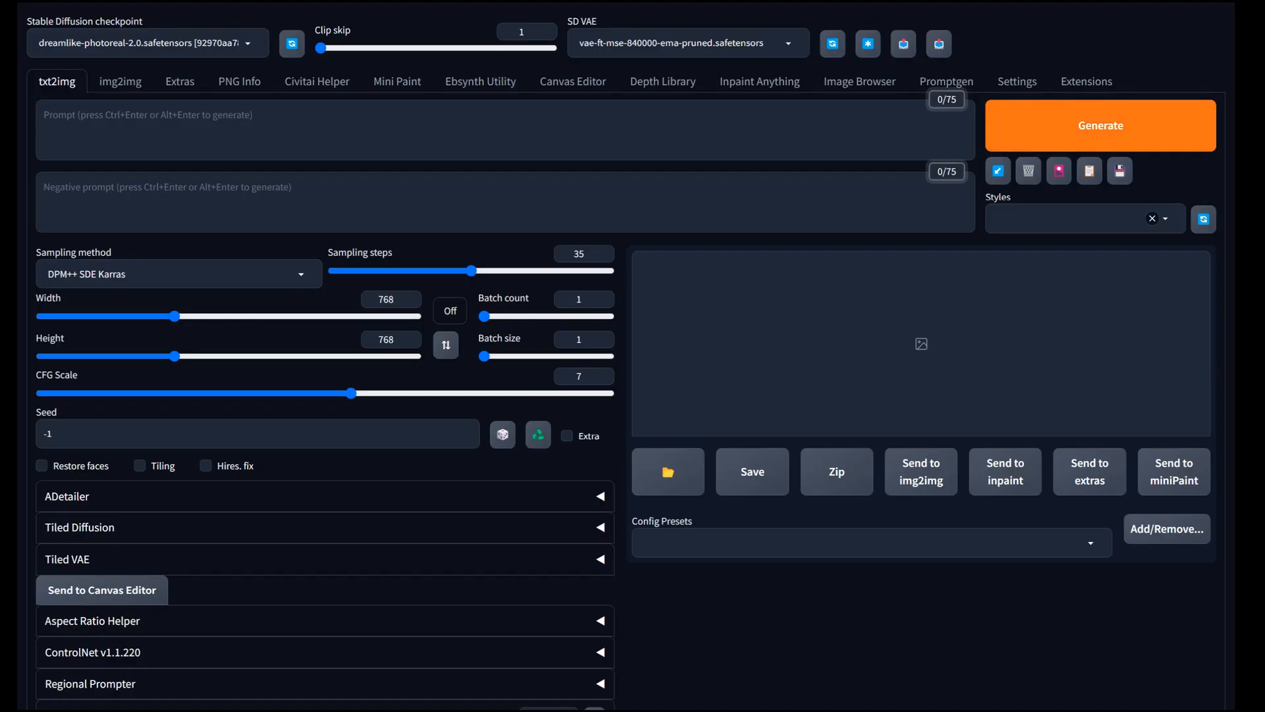
left_click(998, 219)
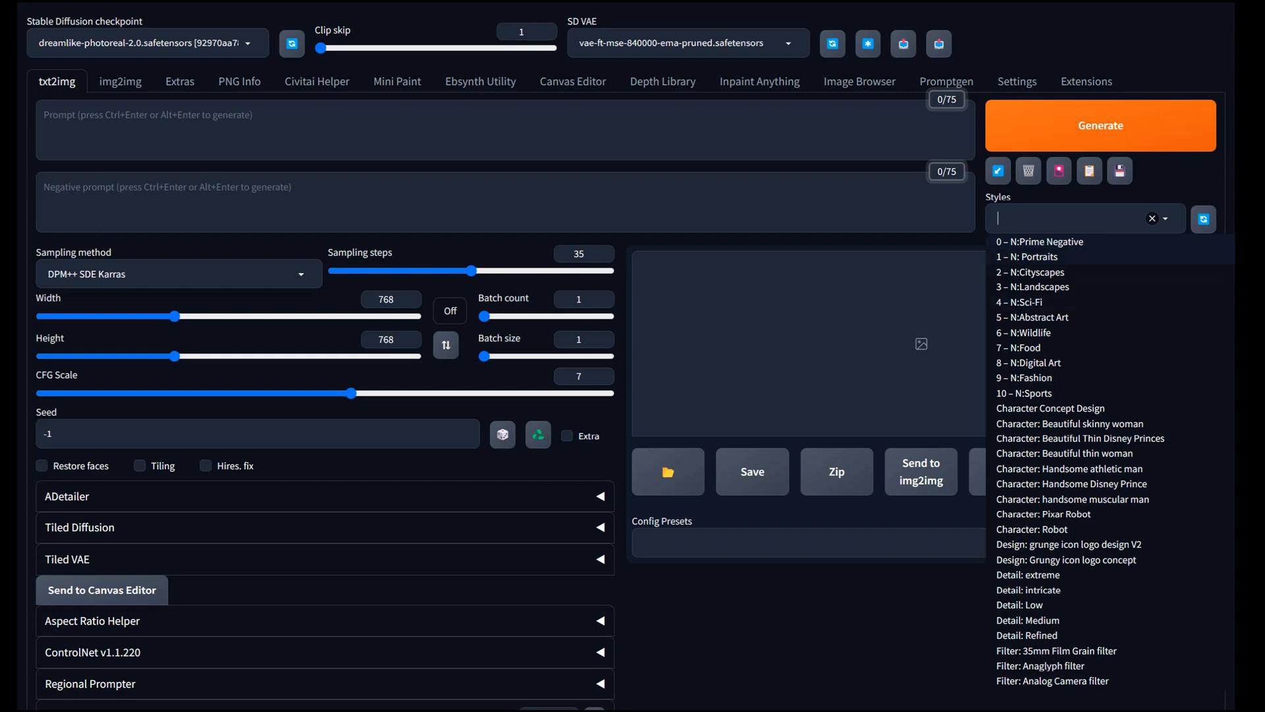
key("Escape")
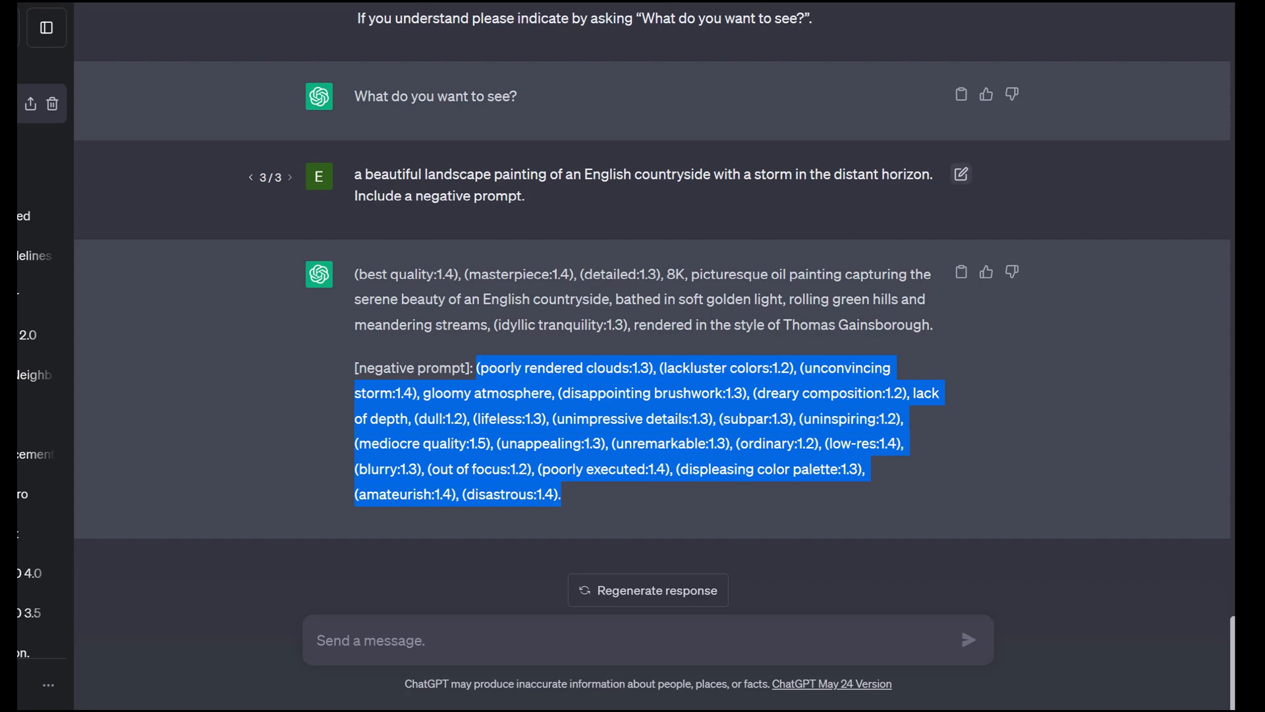
Step: Back in ChatGPT, edit the landscape message so it ends with "Include a custom negative prompt." and resubmit it
left_click(962, 174)
left_click(415, 134)
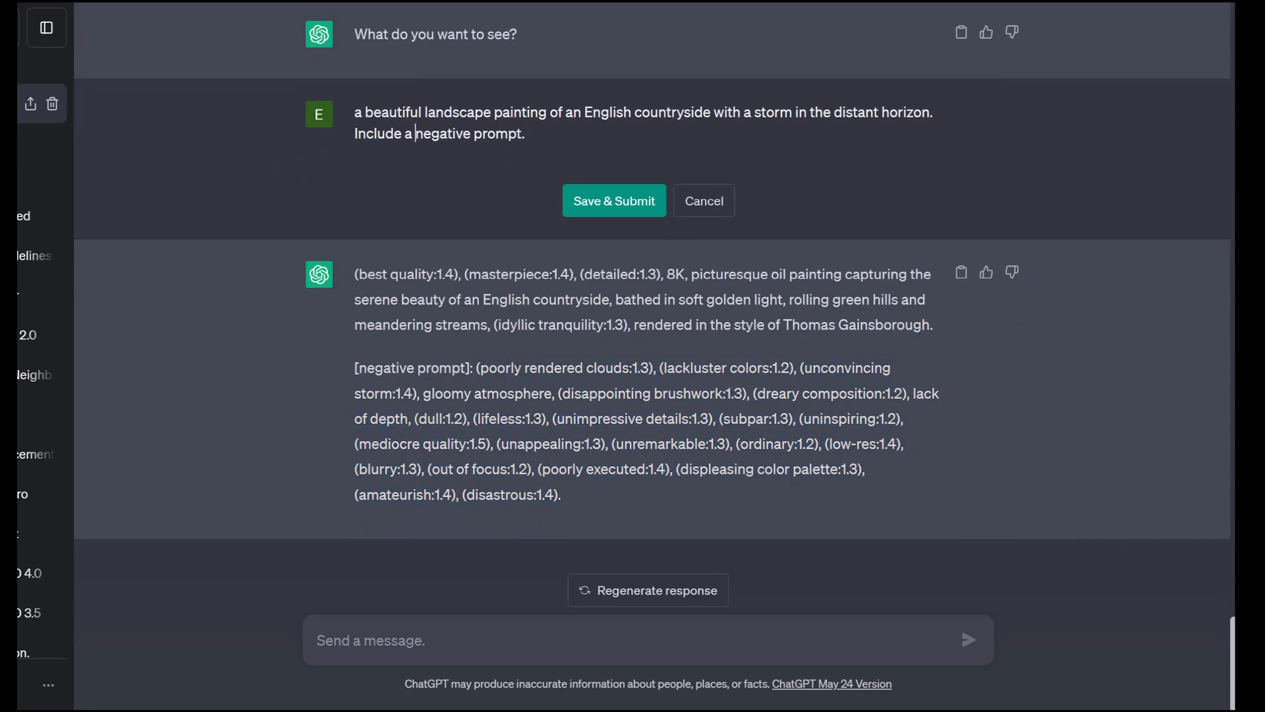
type("custom")
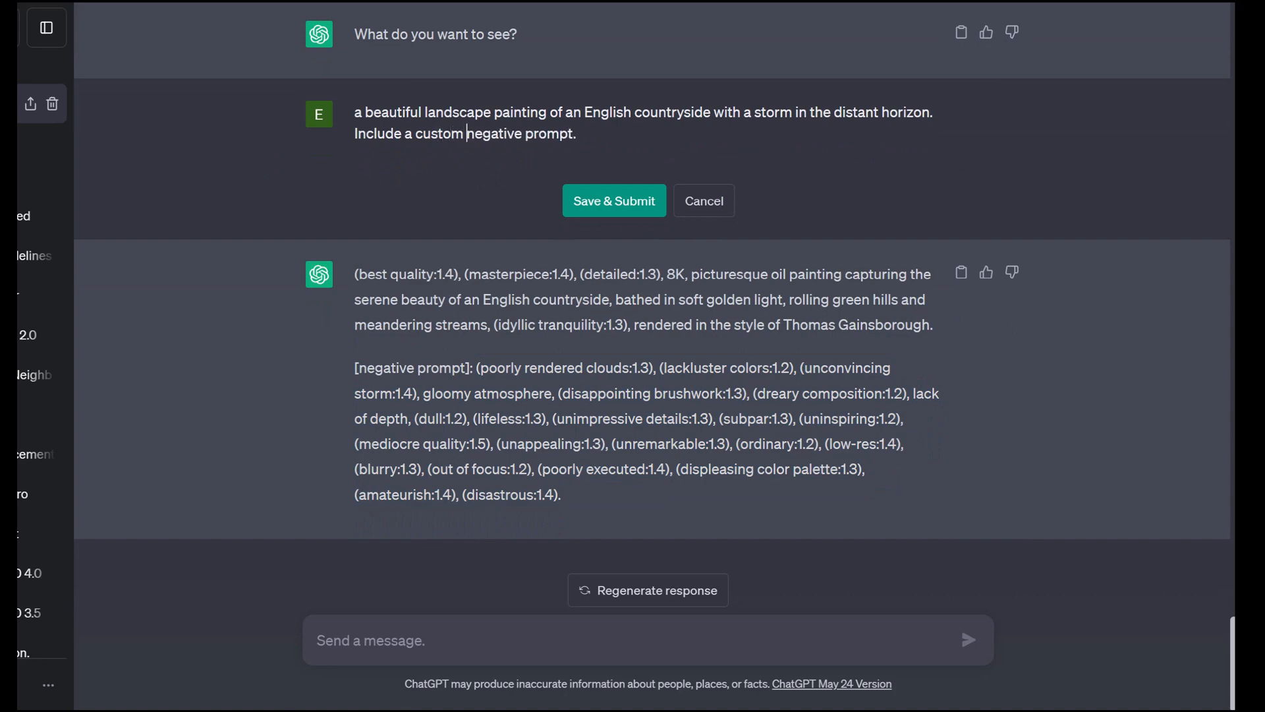
left_click(614, 201)
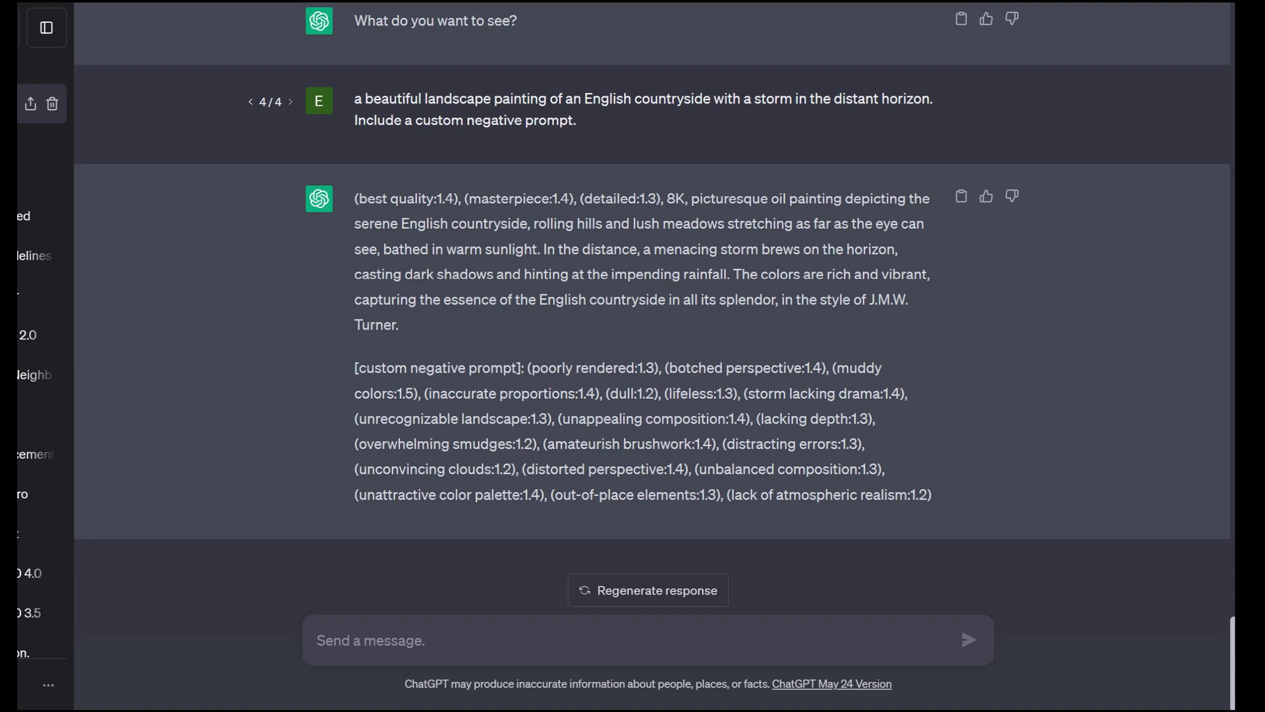
Step: Copy the positive prompt from the new reply into Stable Diffusion's txt2img prompt and set the image width to 960
left_click_drag(400, 325, 354, 198)
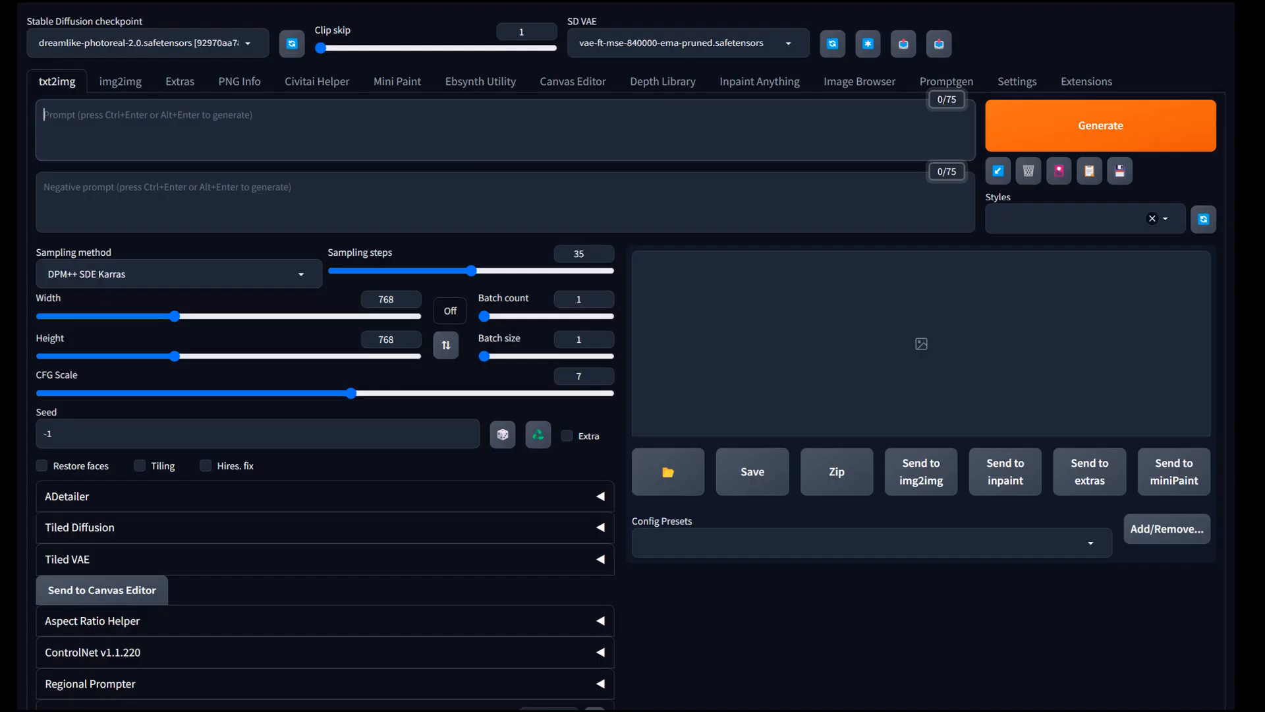
key("ctrl+v")
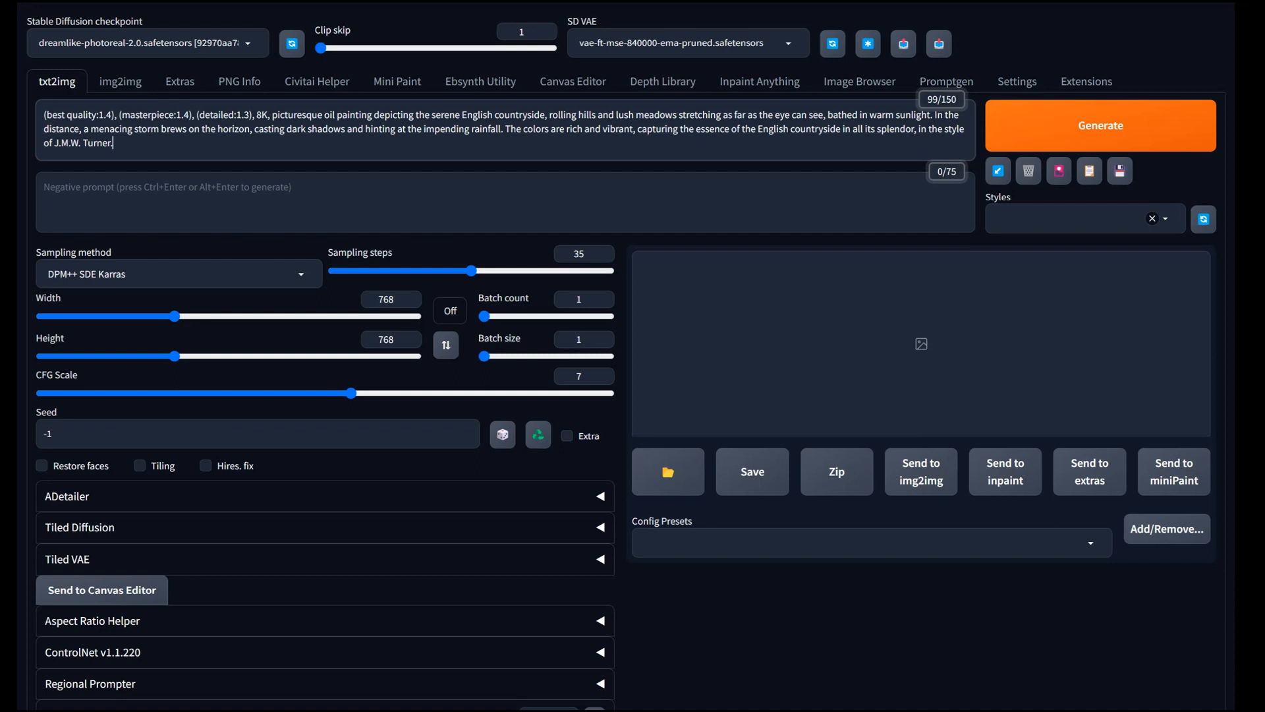
left_click_drag(174, 316, 210, 317)
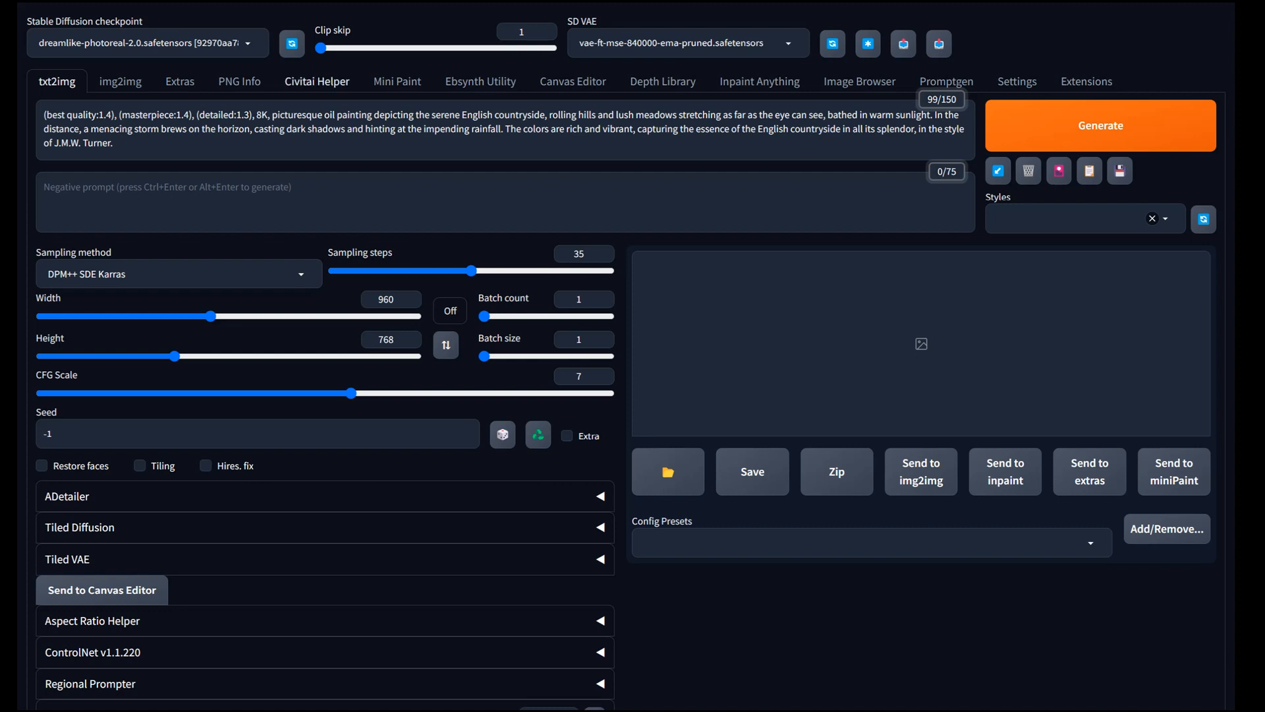
Step: Set the SD VAE to Automatic and generate the landscape image
left_click(688, 44)
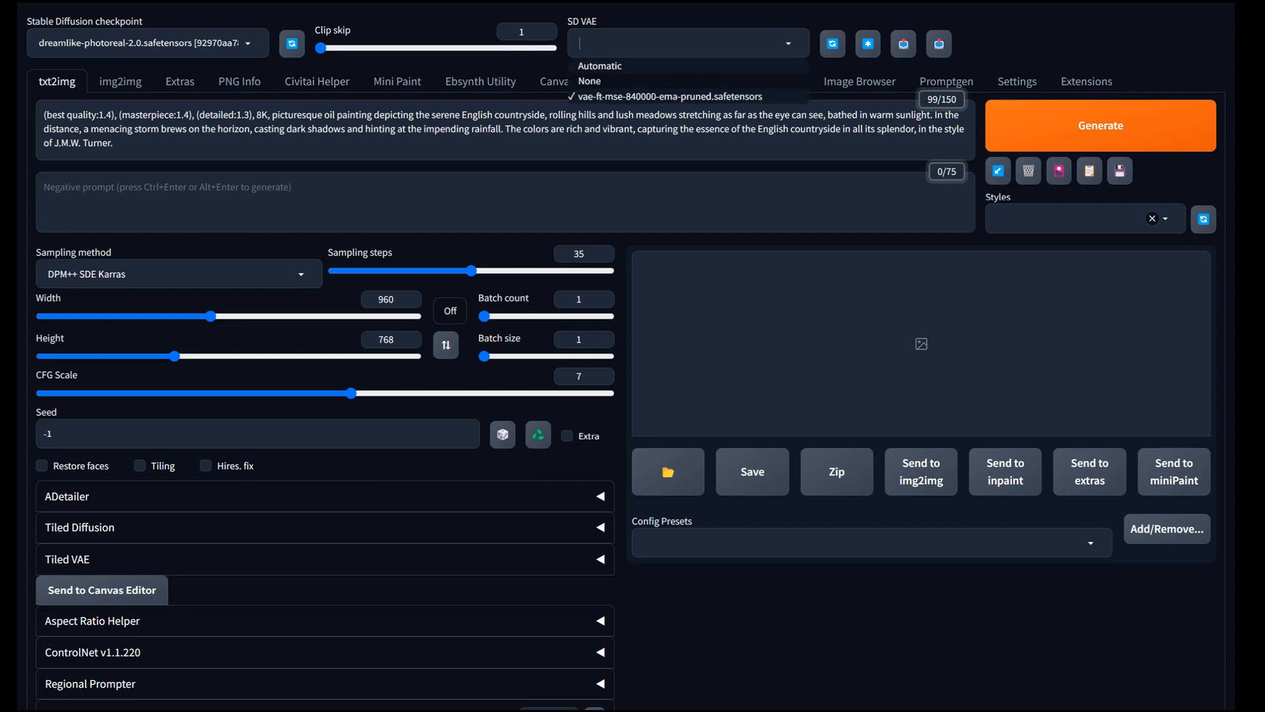
left_click(600, 66)
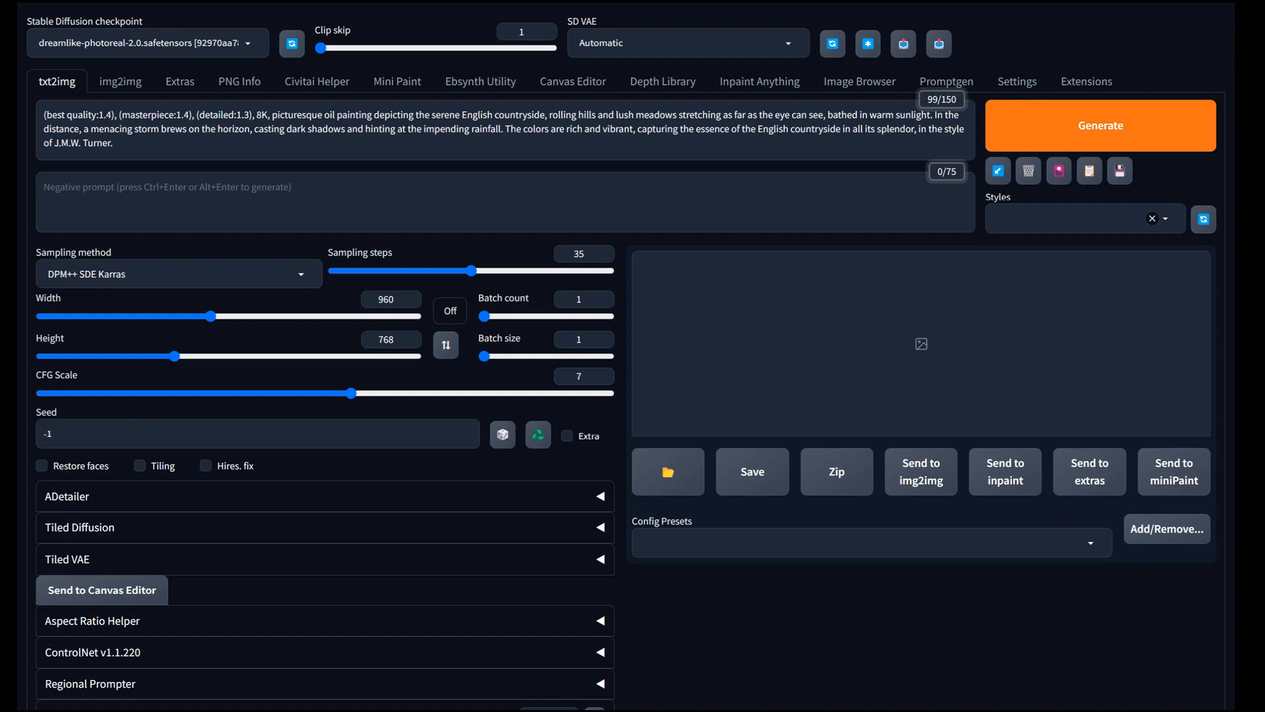
left_click(1101, 125)
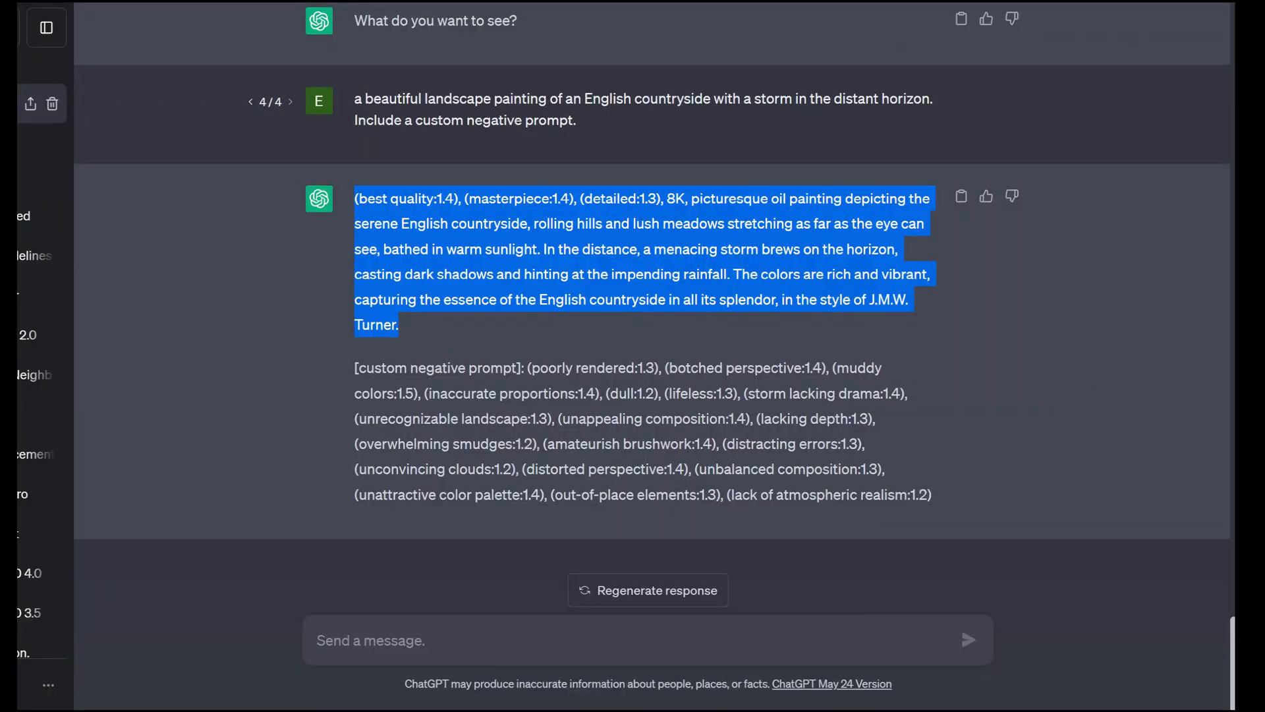
Step: Copy the custom negative prompt from the ChatGPT reply into Stable Diffusion's negative prompt and generate the image again
left_click_drag(527, 368, 932, 495)
key("ctrl+c")
right_click(730, 419)
left_click(758, 432)
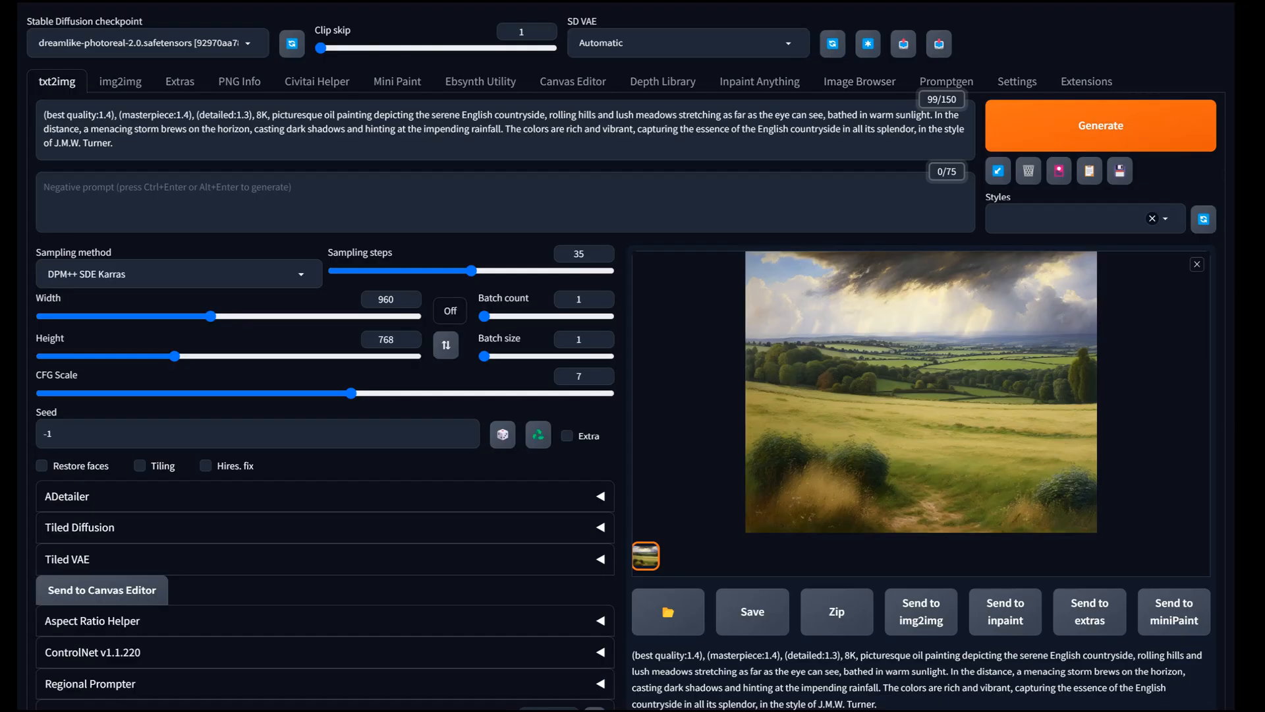
right_click(314, 227)
left_click(356, 303)
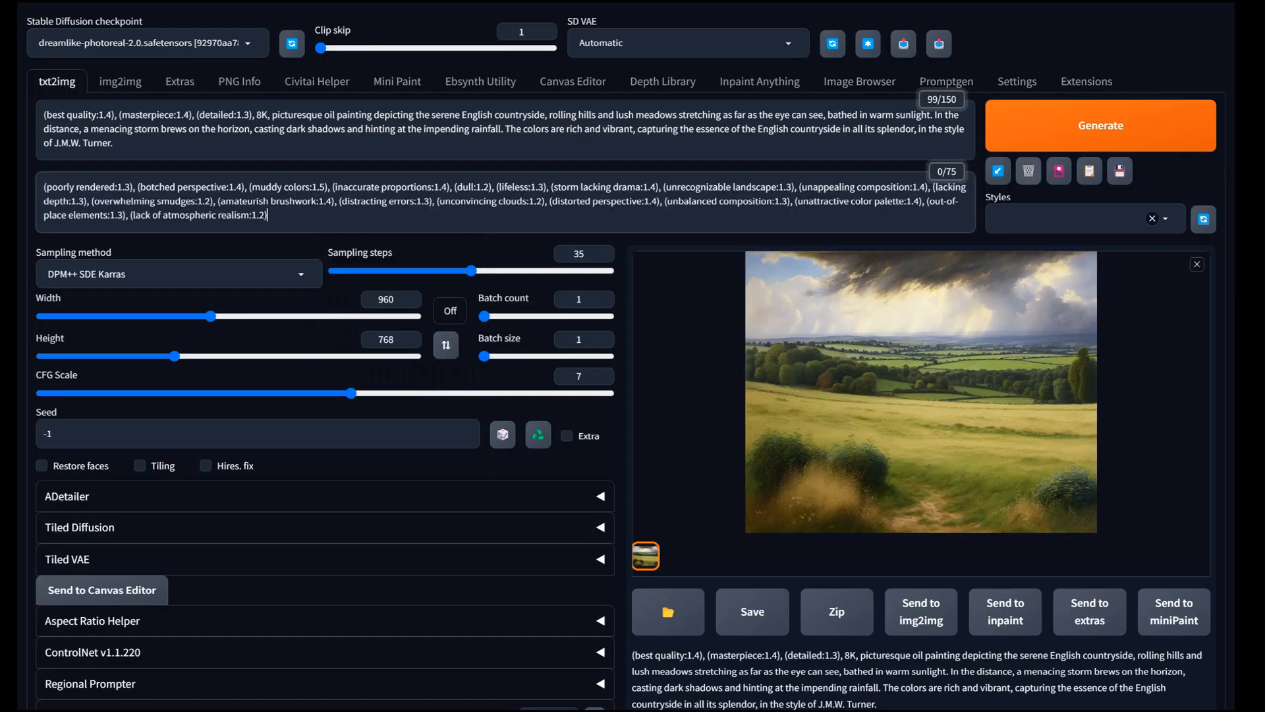
key("ctrl+Return")
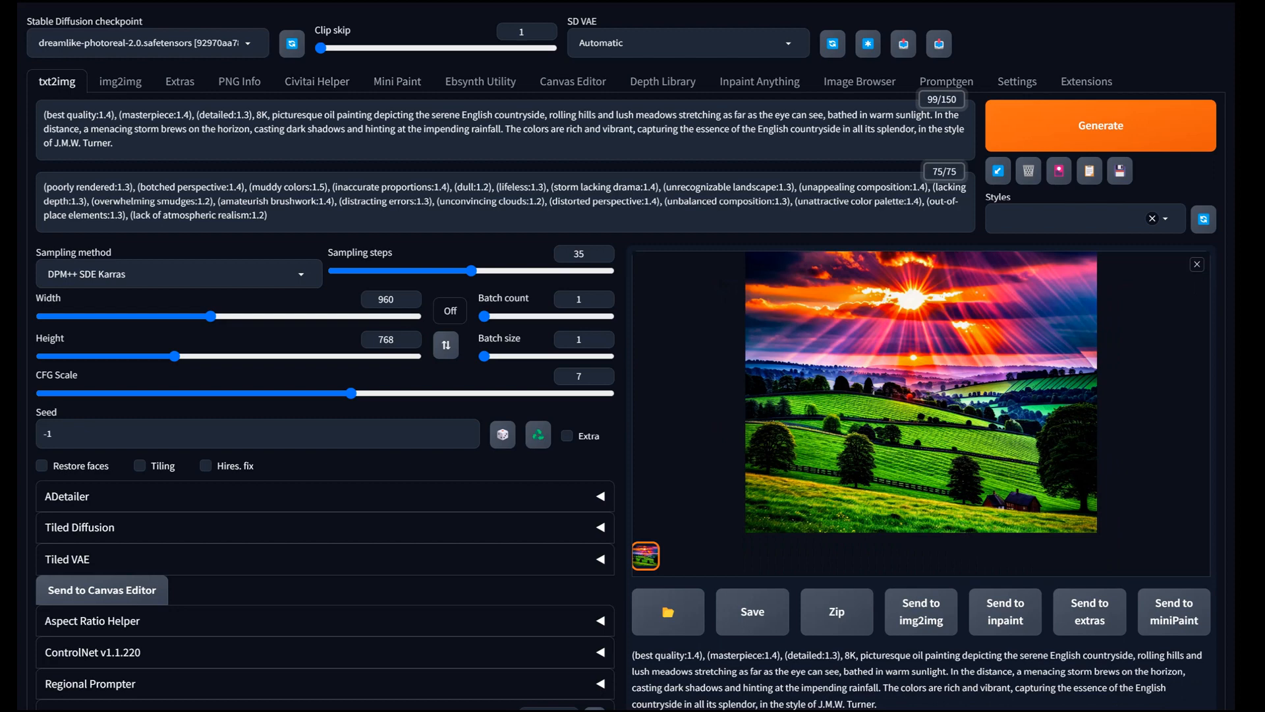
Step: Switch the Stable Diffusion checkpoint to icbinpICantBelieveIts_v8.safetensors and generate the landscape with it
left_click(40, 43)
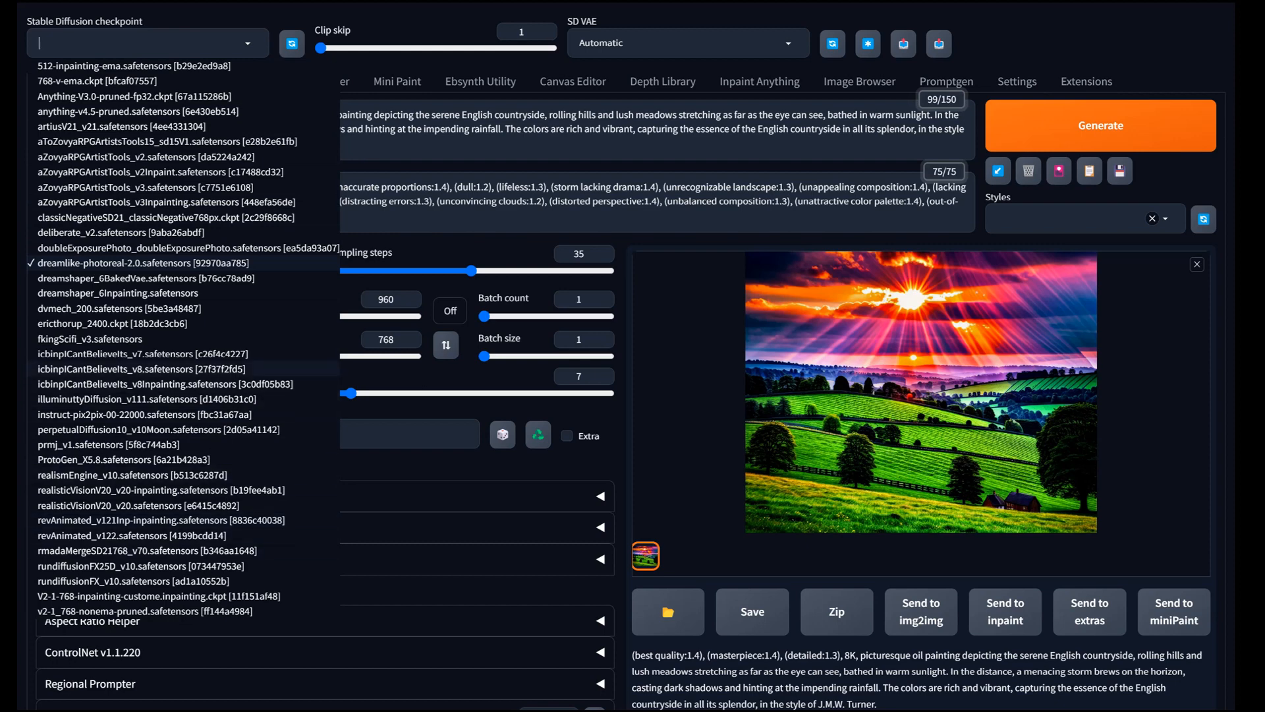
left_click(296, 368)
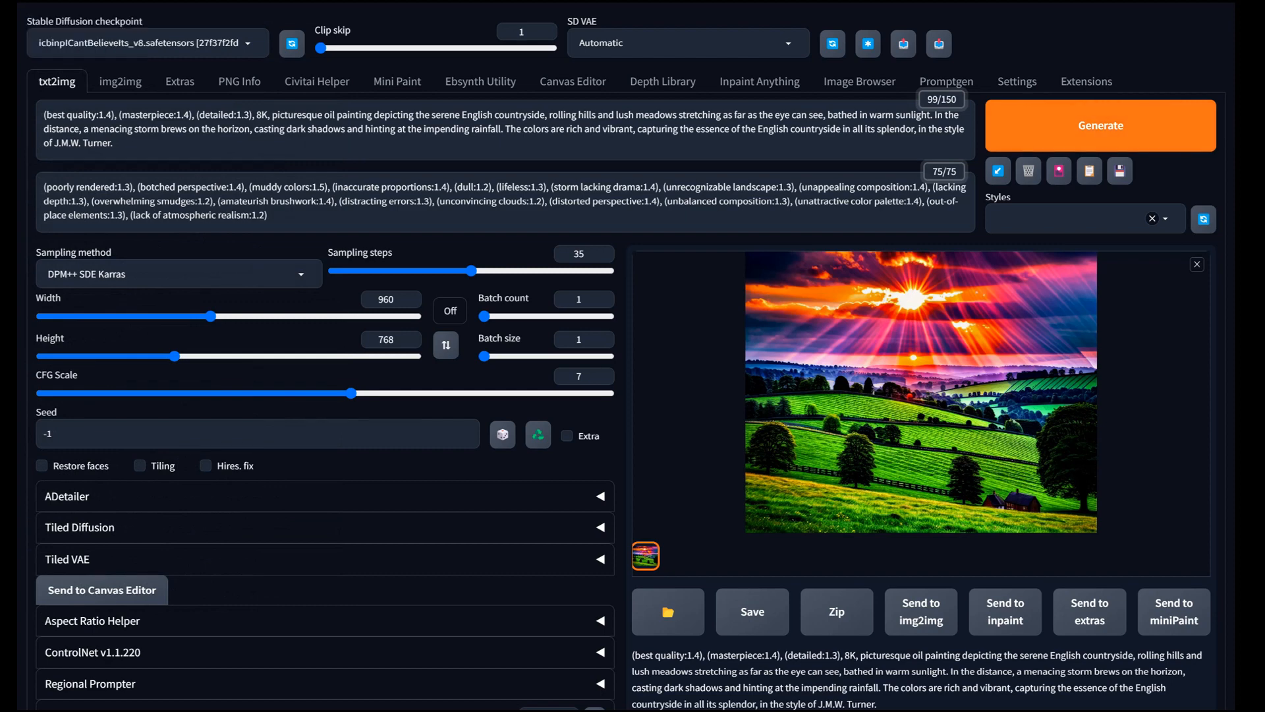
key("ctrl+Return")
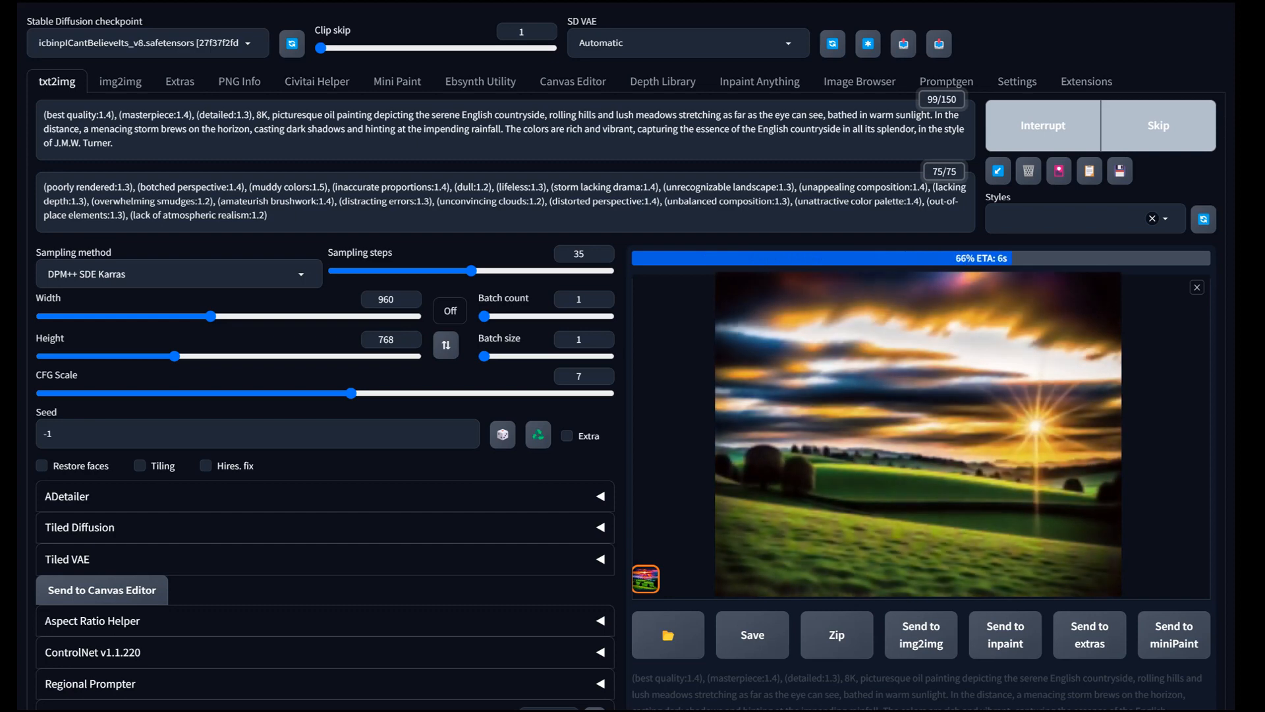
left_click(142, 43)
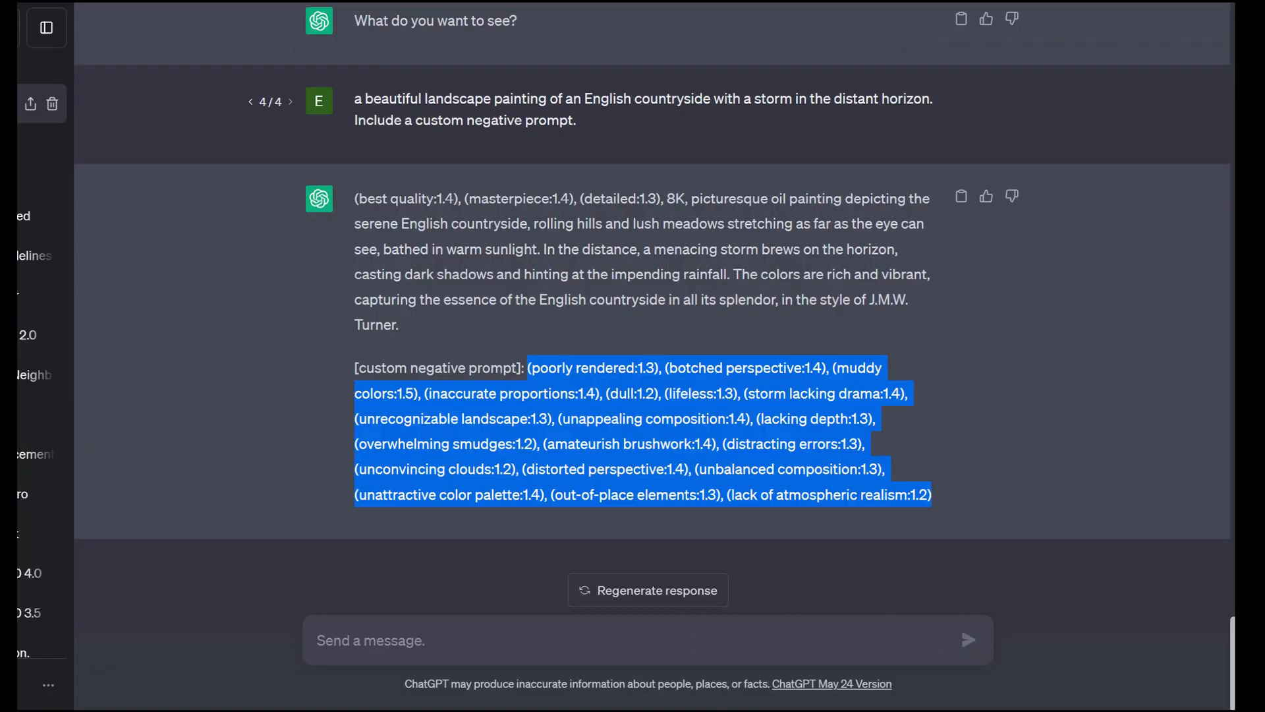
Step: In ChatGPT, replace the landscape message with "Blending fire and storm, a oil painting of a storm at sea" and resubmit it
scroll(961, 99, "up", 1)
left_click(961, 170)
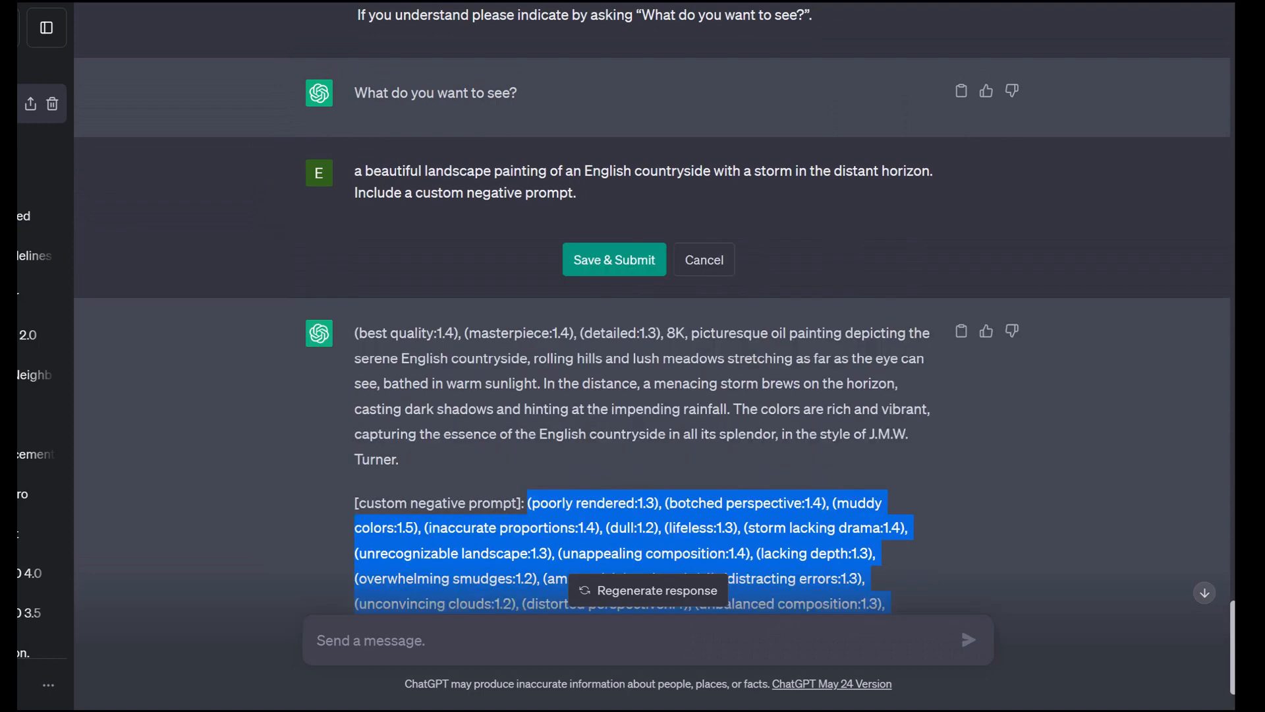
key("ctrl+a")
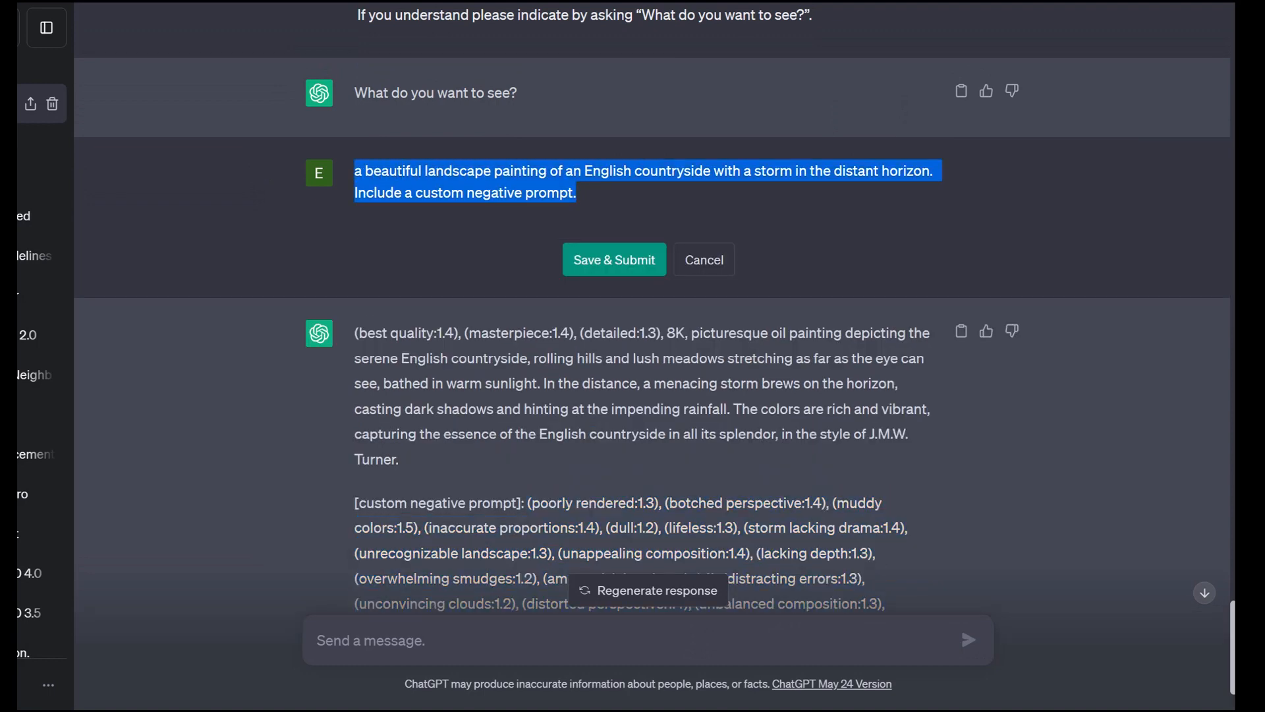
key("BackSpace")
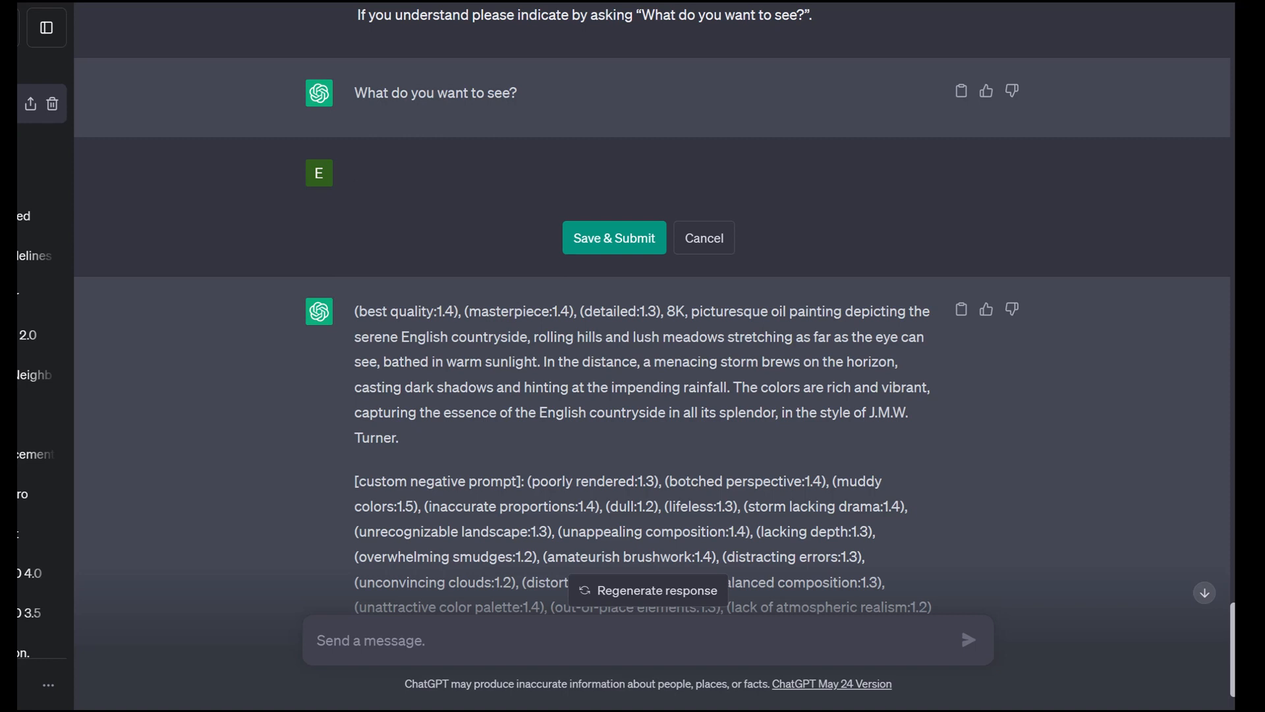
type("Blending fire and storm, a oil painting of a storm at sea")
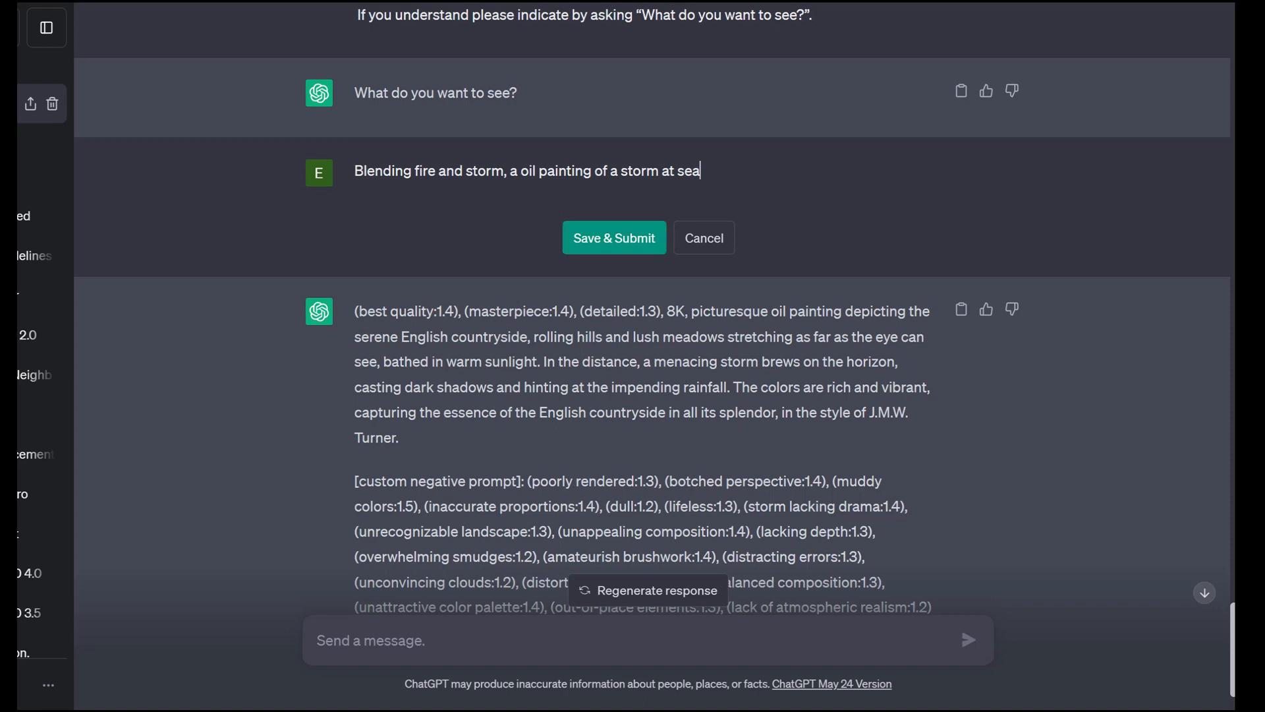
left_click_drag(414, 171, 699, 171)
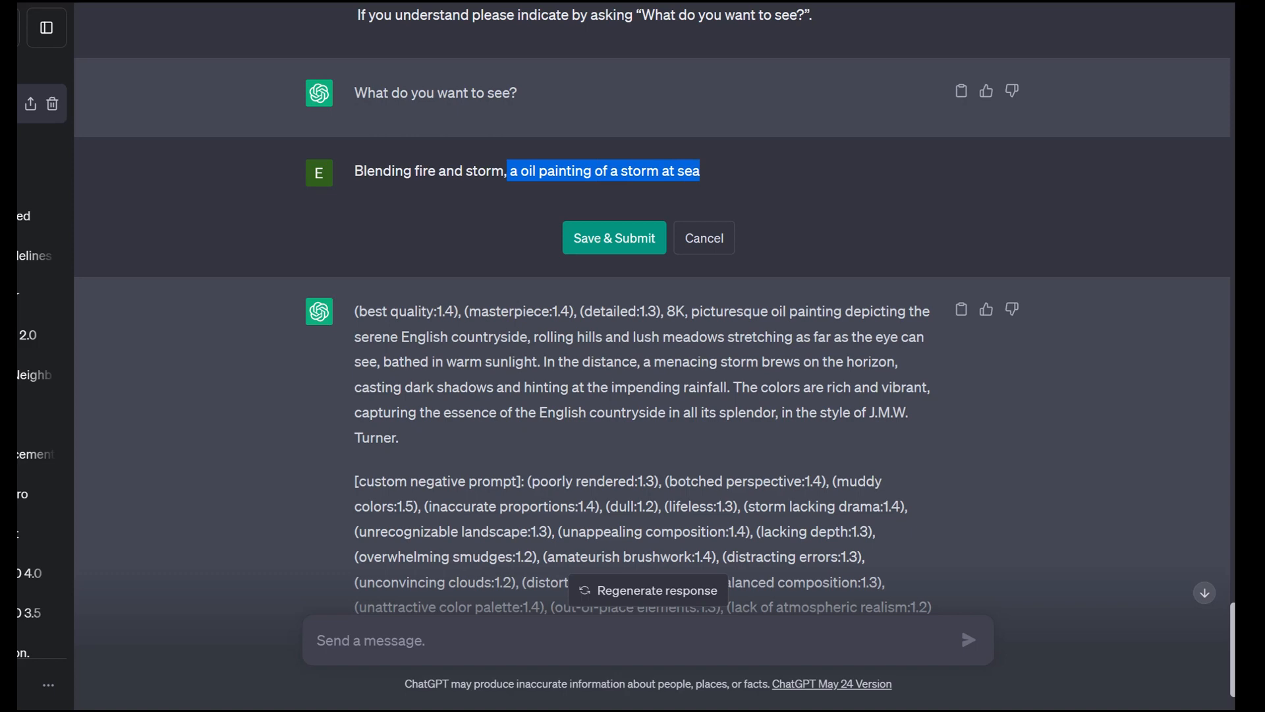
left_click(614, 237)
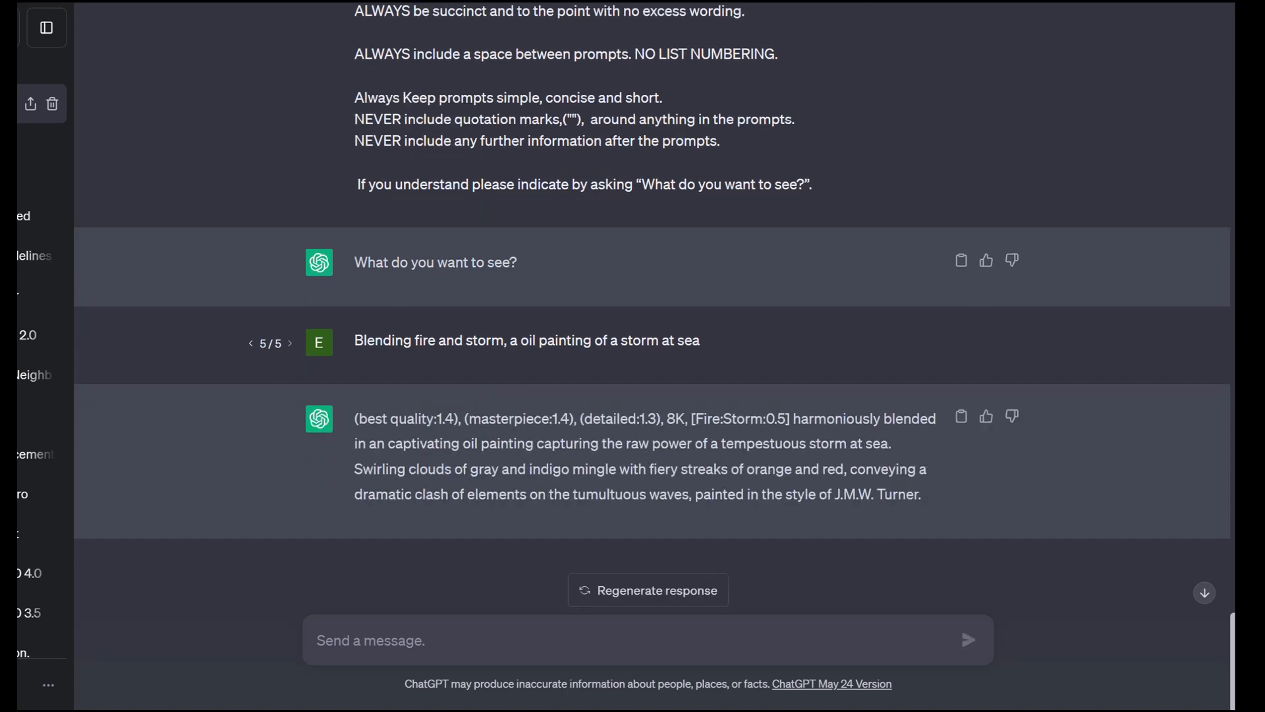
Step: Examine the quality weights at the start of the new reply and the parts of its Fire and Storm blending syntax
left_click_drag(355, 419, 659, 418)
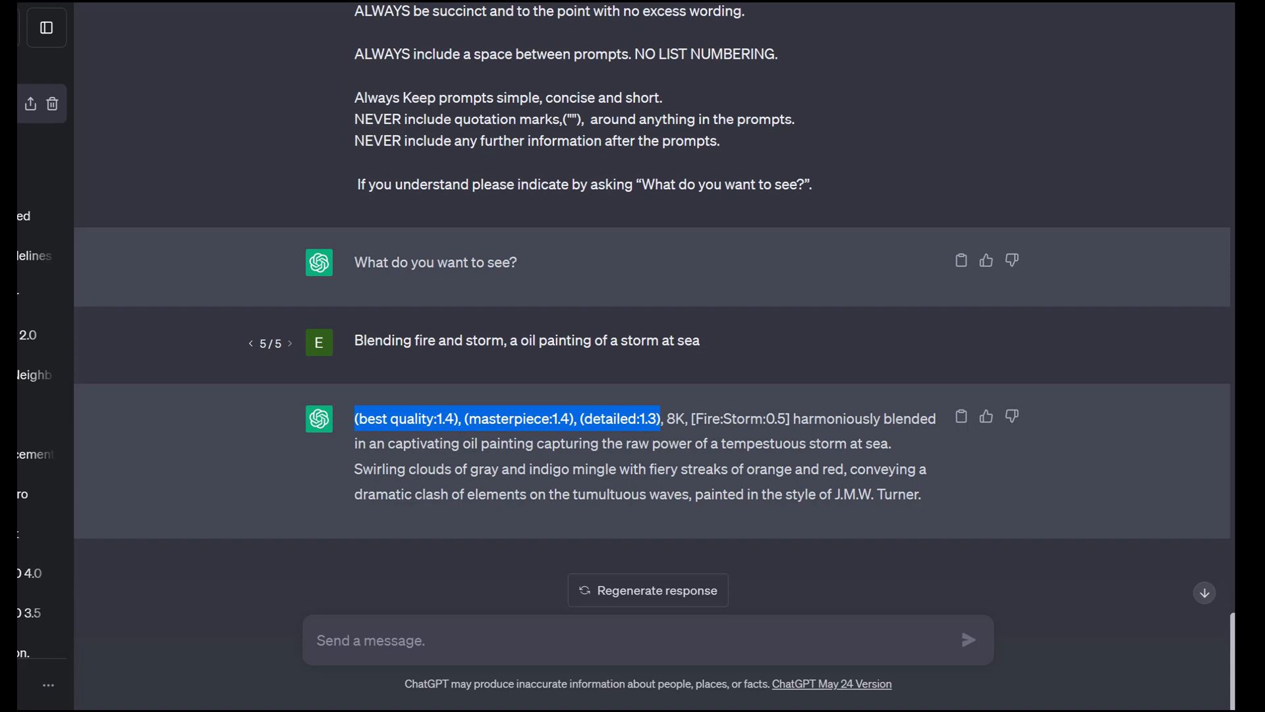
left_click(661, 419)
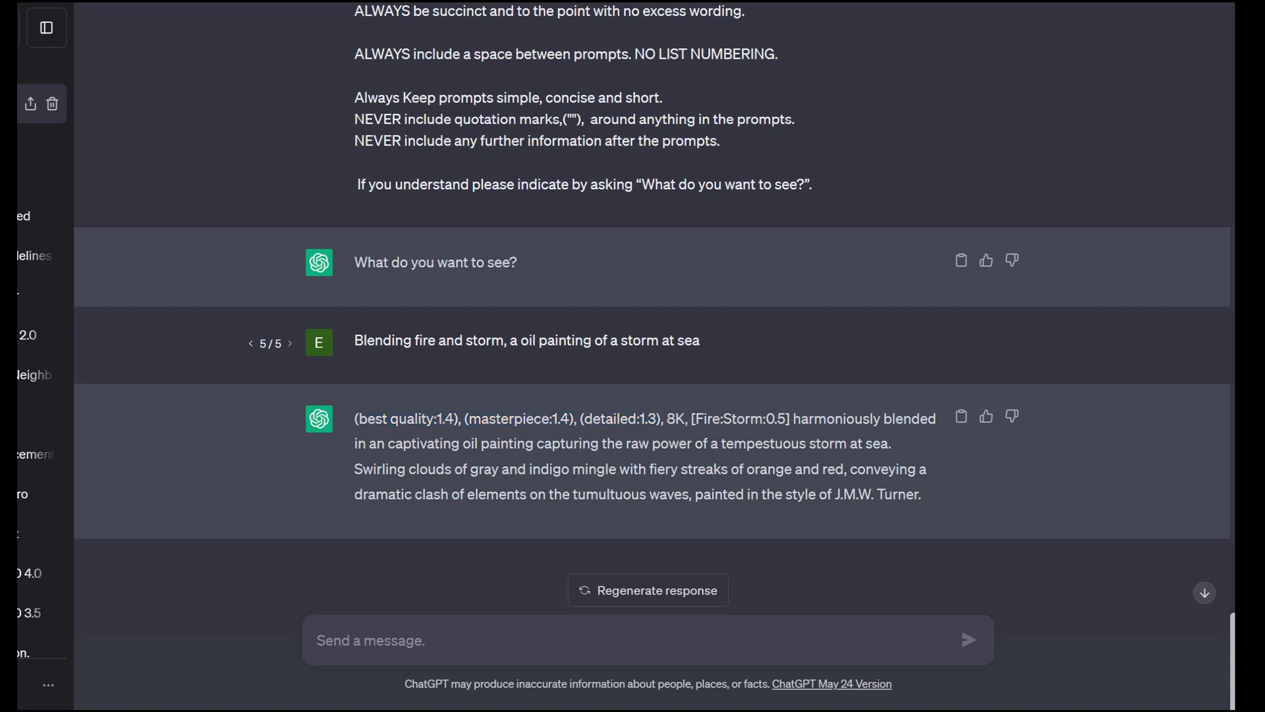
left_click_drag(691, 419, 790, 419)
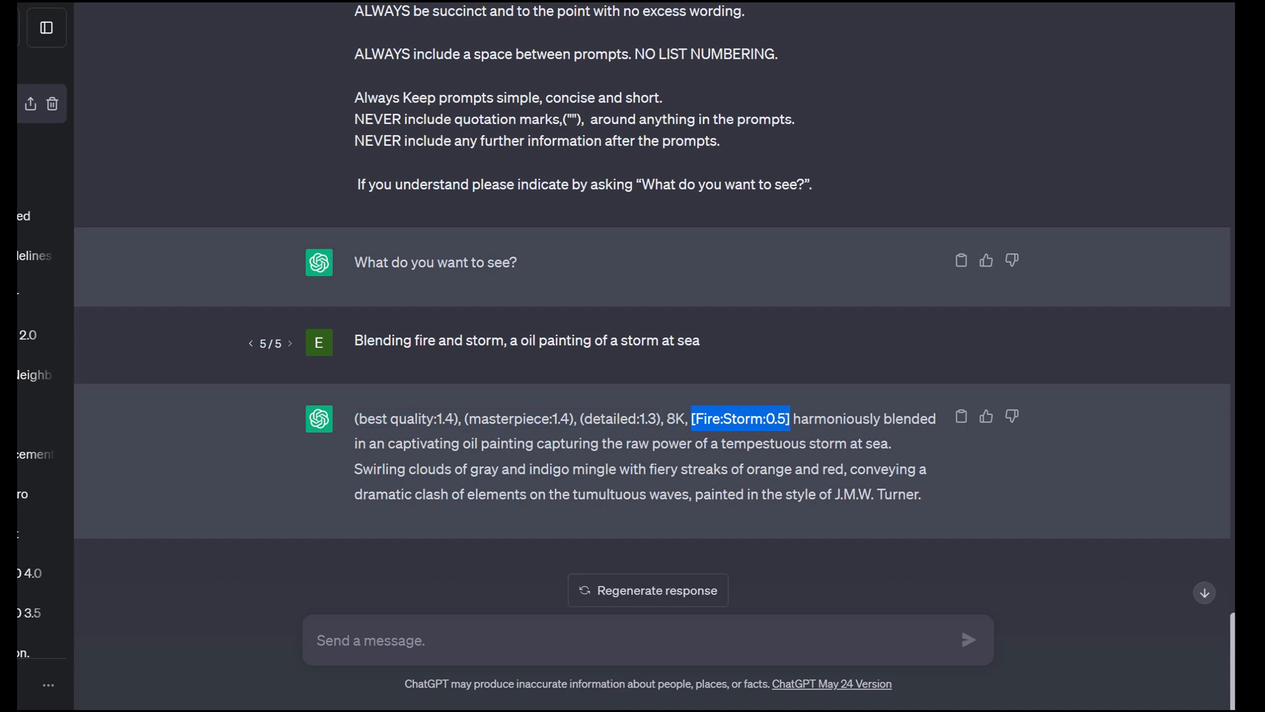
left_click(790, 420)
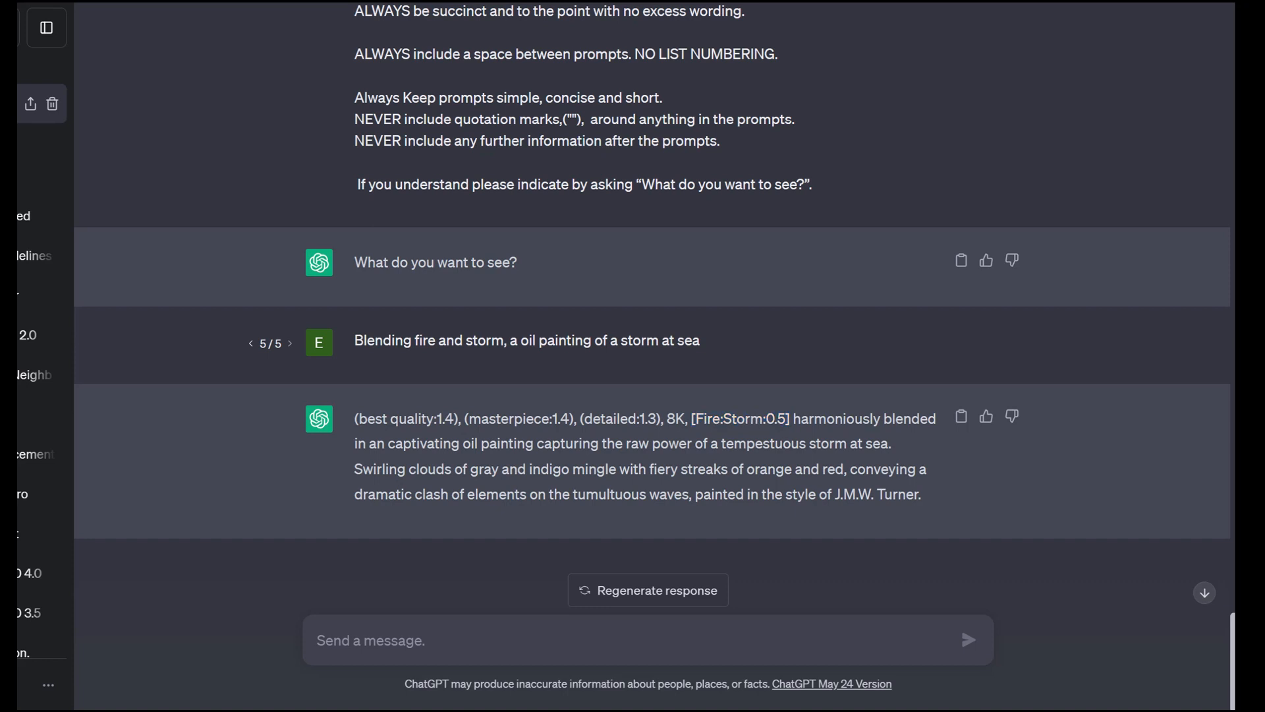
left_click_drag(786, 419, 778, 419)
left_click_drag(786, 419, 766, 419)
left_click(777, 419)
left_click_drag(763, 419, 724, 419)
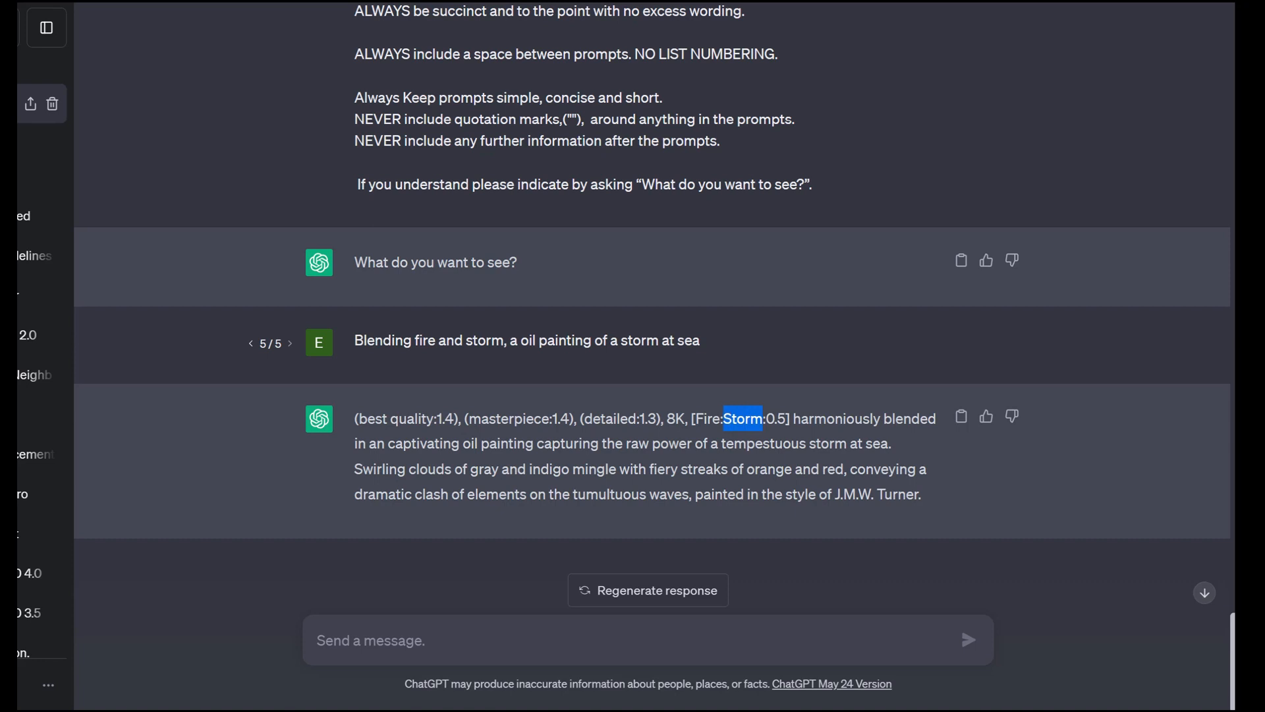
Step: Examine the order of the two concepts and the blend value within [Fire:Storm:0.5] in the ChatGPT reply
left_click(733, 419)
left_click_drag(777, 419, 786, 419)
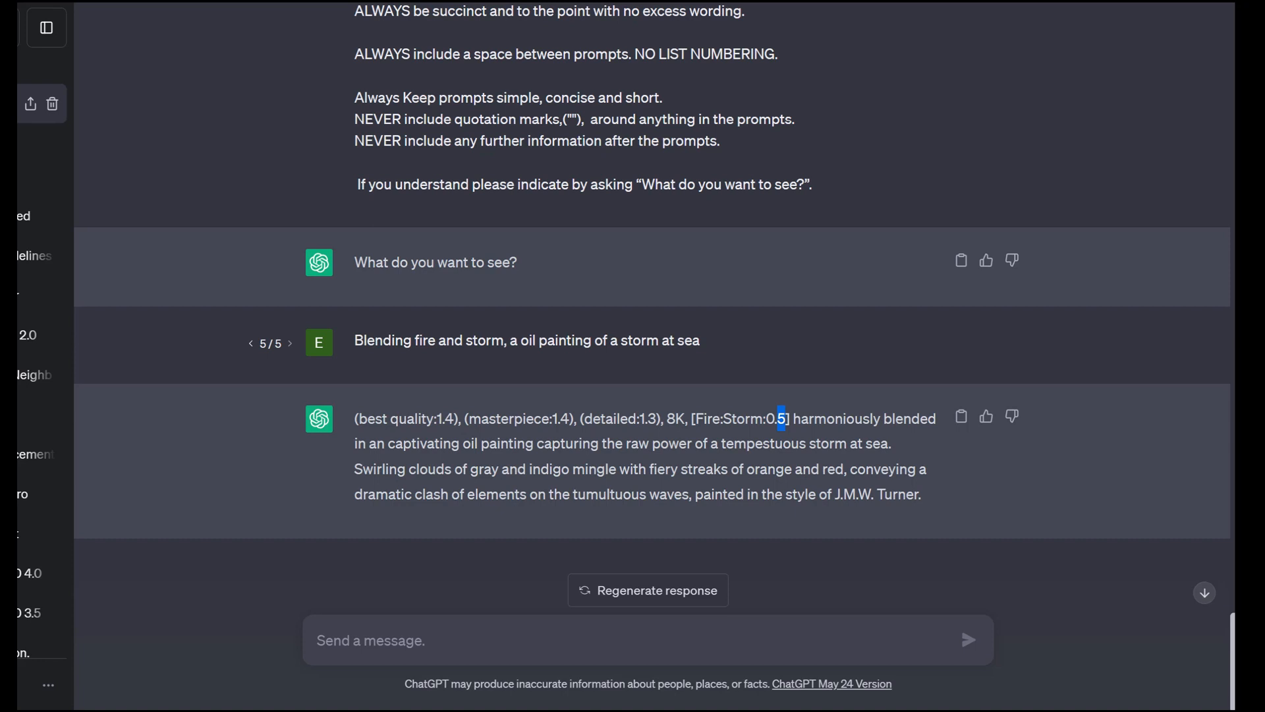
left_click_drag(763, 419, 723, 419)
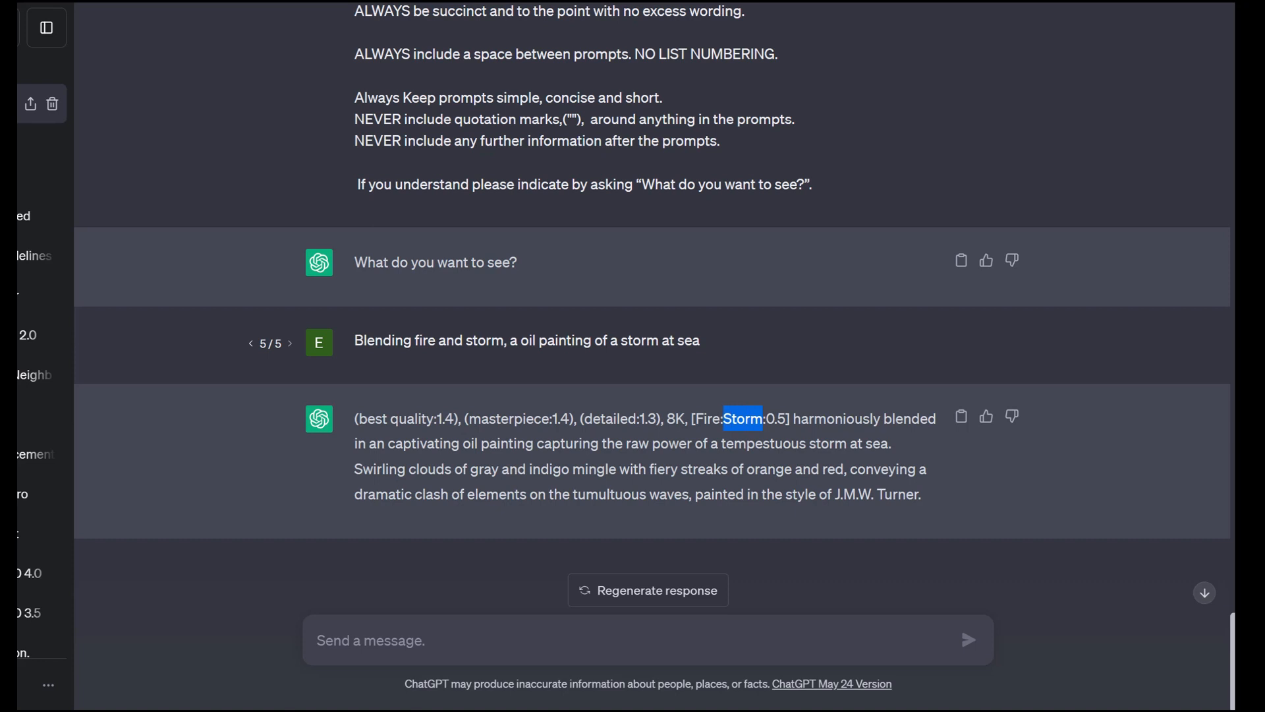
left_click_drag(787, 419, 777, 418)
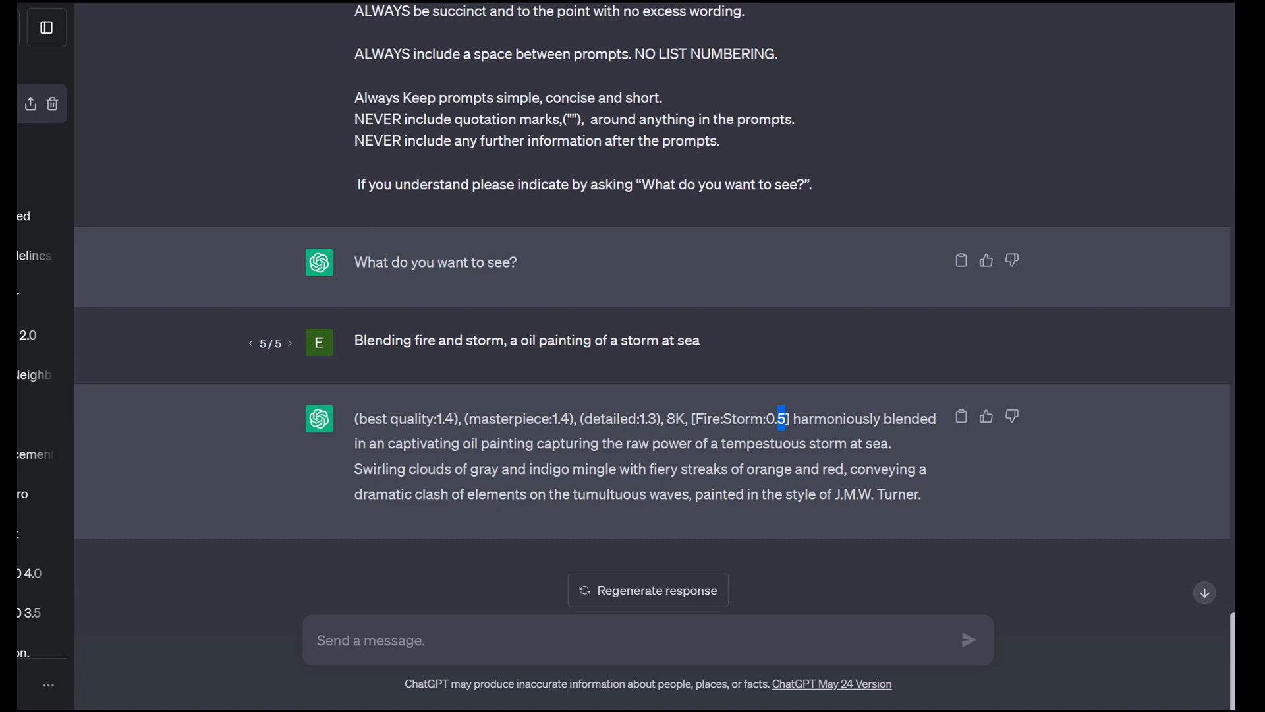
left_click_drag(723, 419, 696, 418)
left_click(723, 419)
left_click_drag(724, 419, 762, 419)
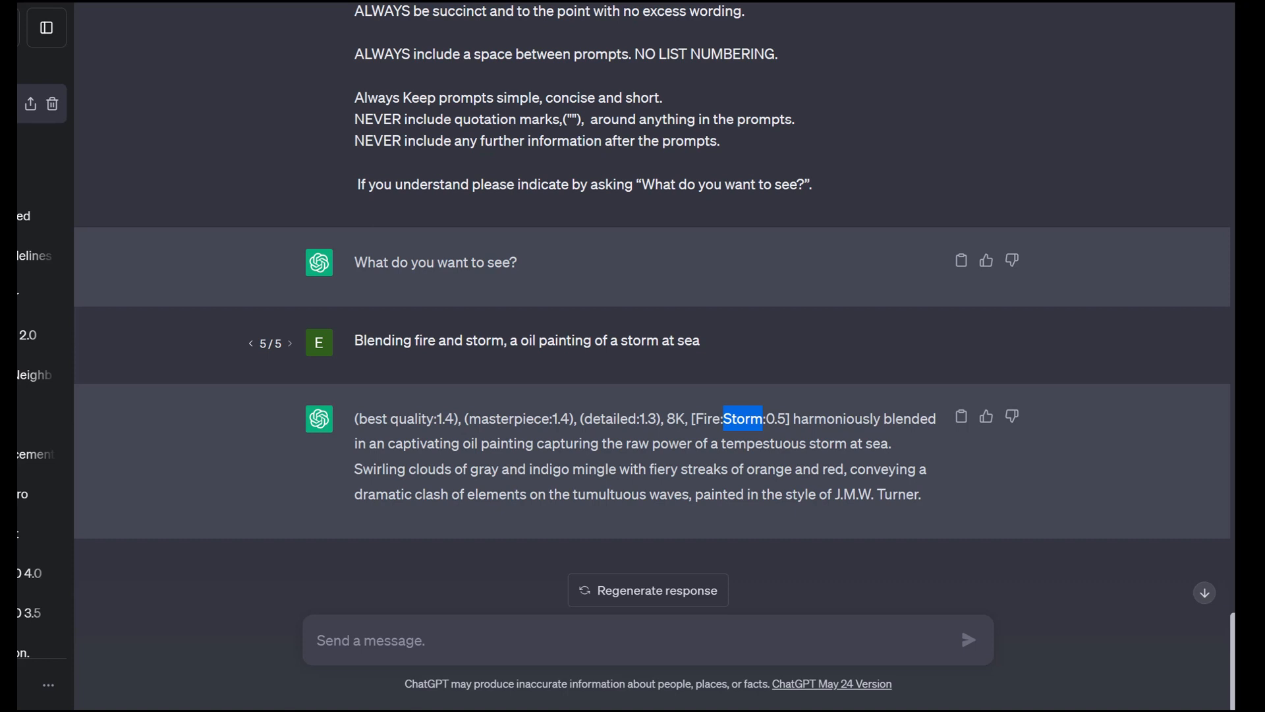
Step: Copy the fire and storm reply, and switch the checkpoint in the Stable Diffusion web UI to illuminuttyDiffusion_v111.safetensors
left_click(961, 416)
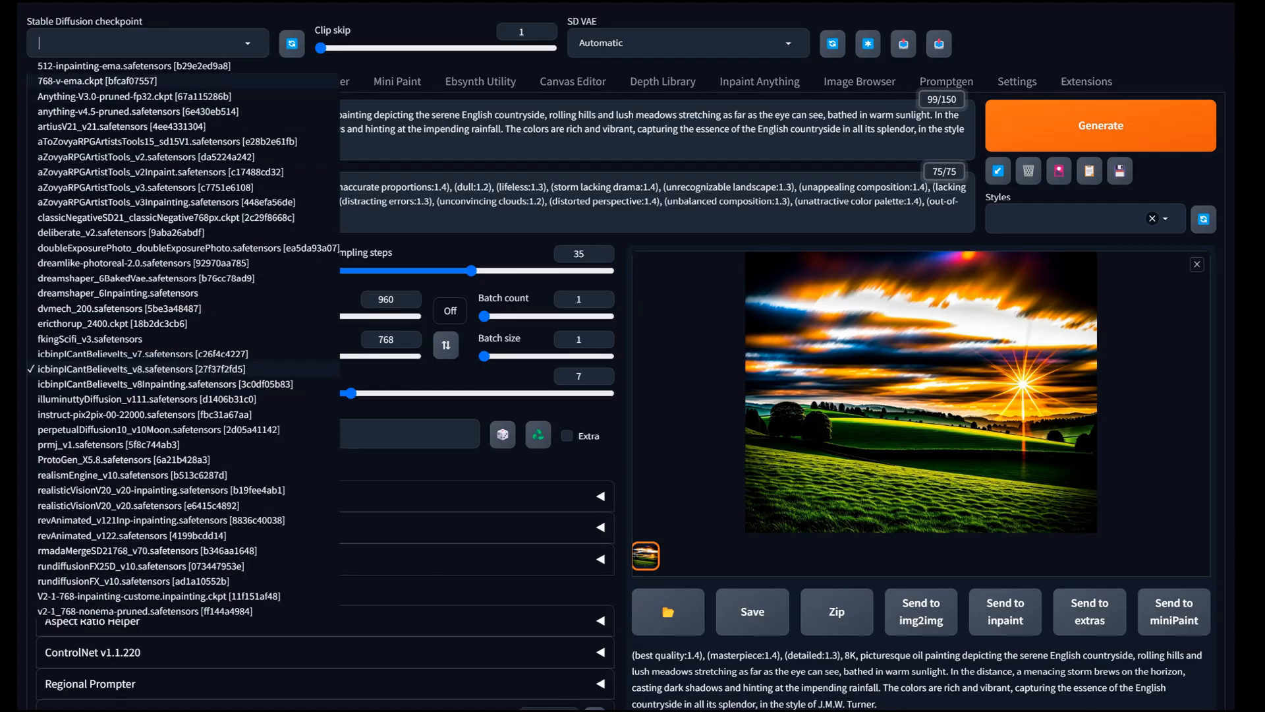
left_click(145, 43)
left_click(197, 399)
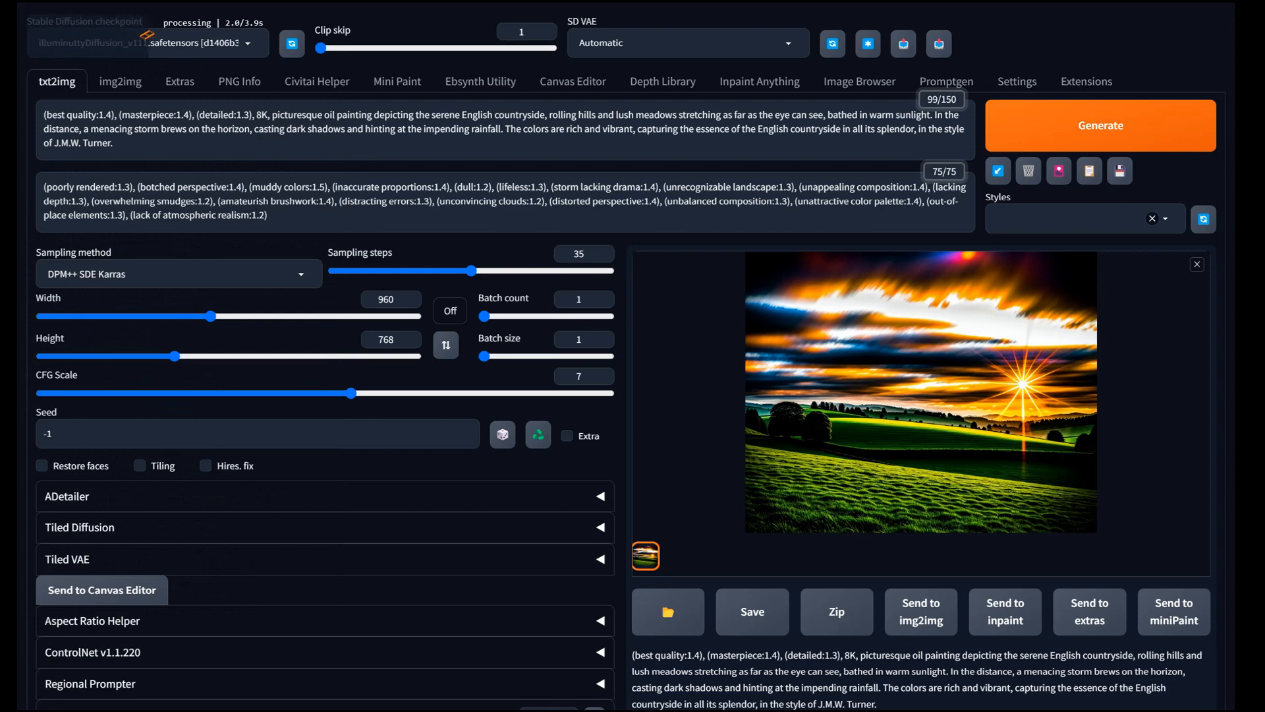
Step: Clear the negative prompt and replace the landscape prompt with the copied fire and storm prompt
key("ctrl+a")
key("BackSpace")
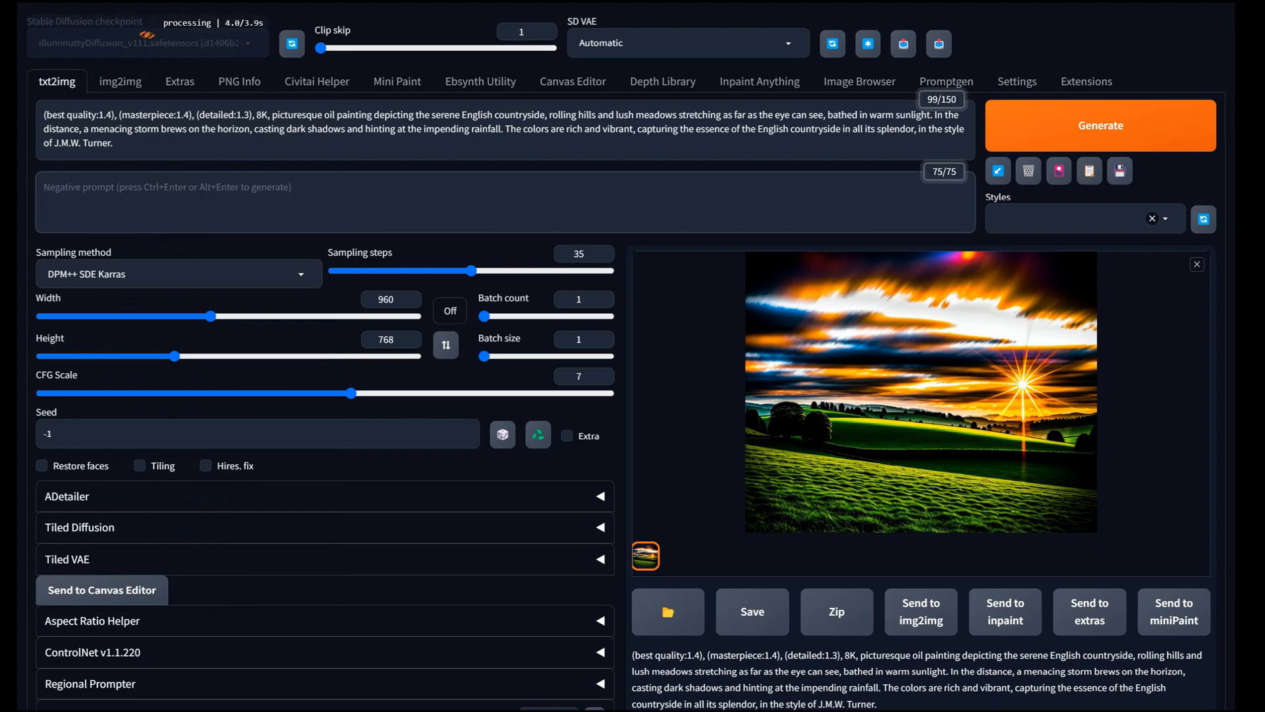
left_click(501, 129)
key("ctrl+a")
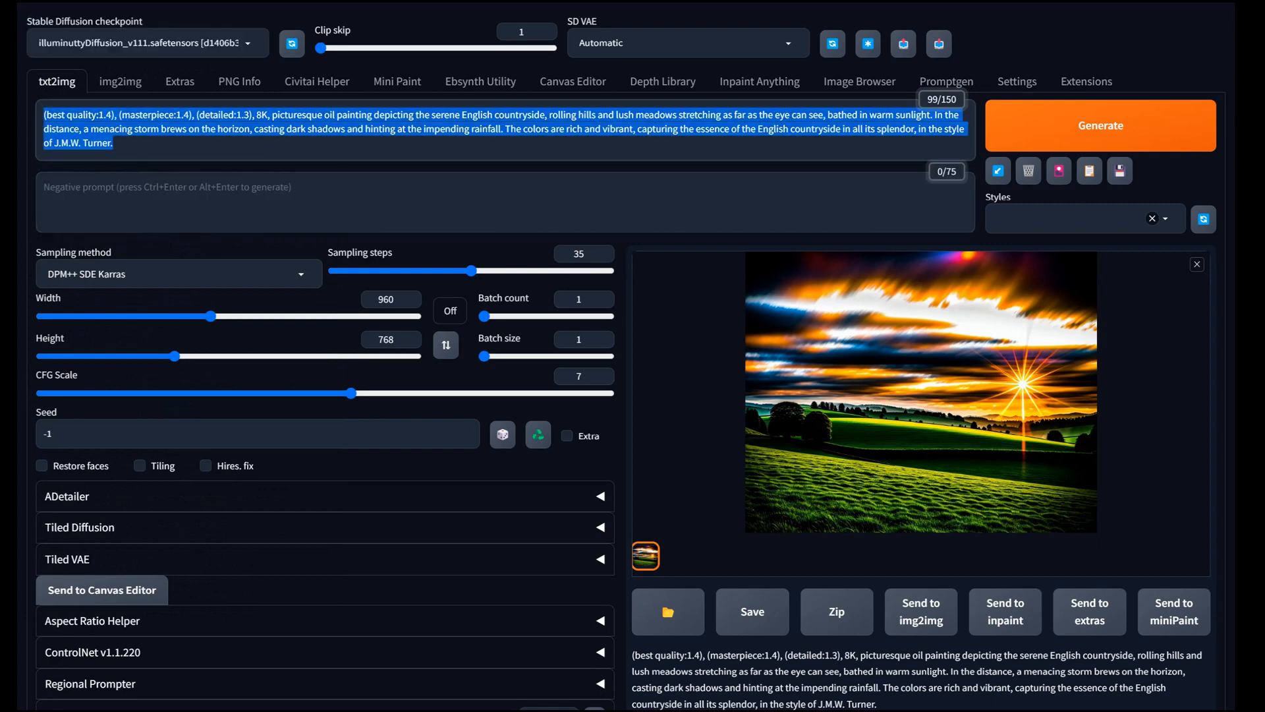
key("ctrl+v")
Step: Apply the "0 – N:Prime Negative" style and generate the storm painting
left_click(1067, 218)
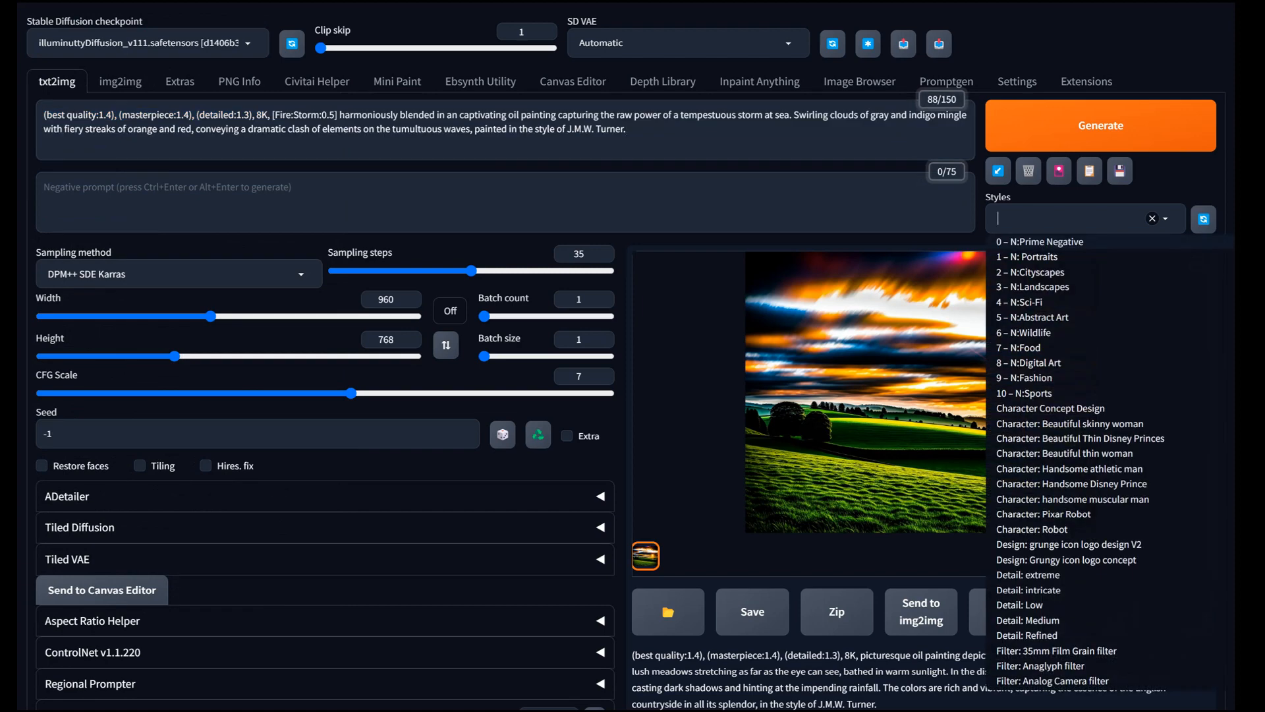
left_click(1039, 241)
left_click(504, 202)
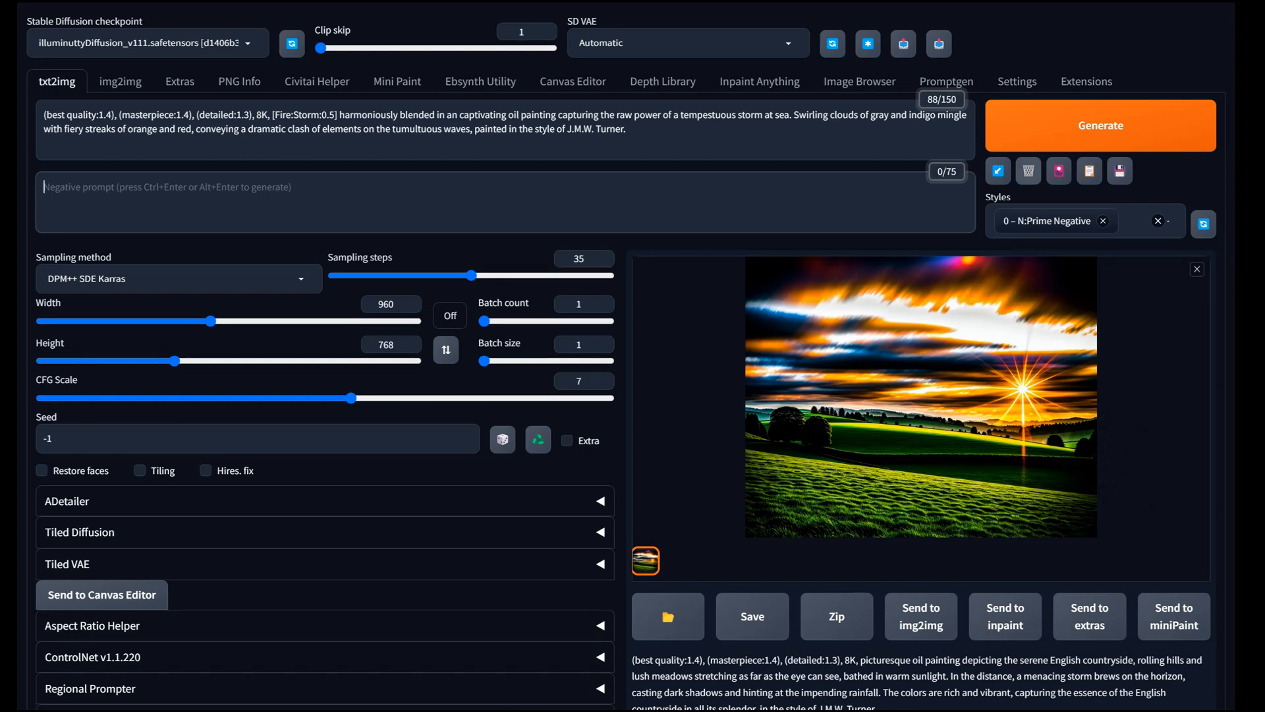
key("ctrl+Return")
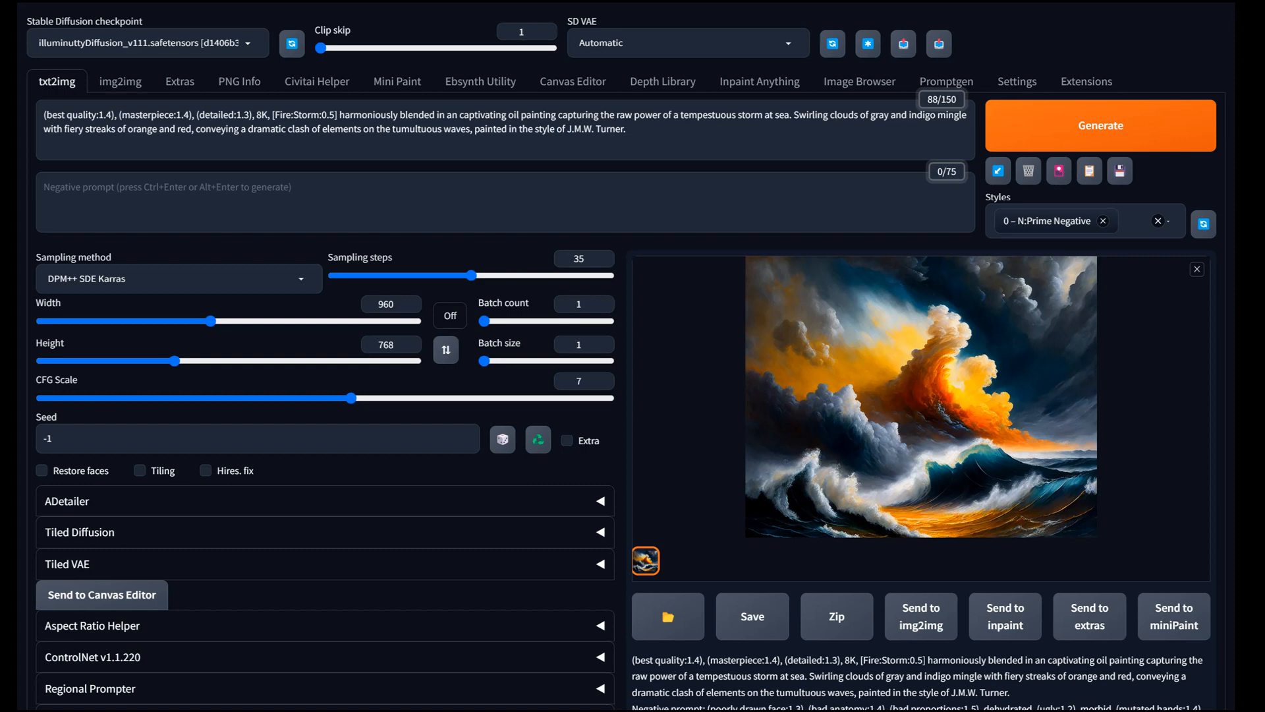
Step: Set the Fire:Storm blend value in the prompt to 0.3 and generate the image again
left_click(336, 115)
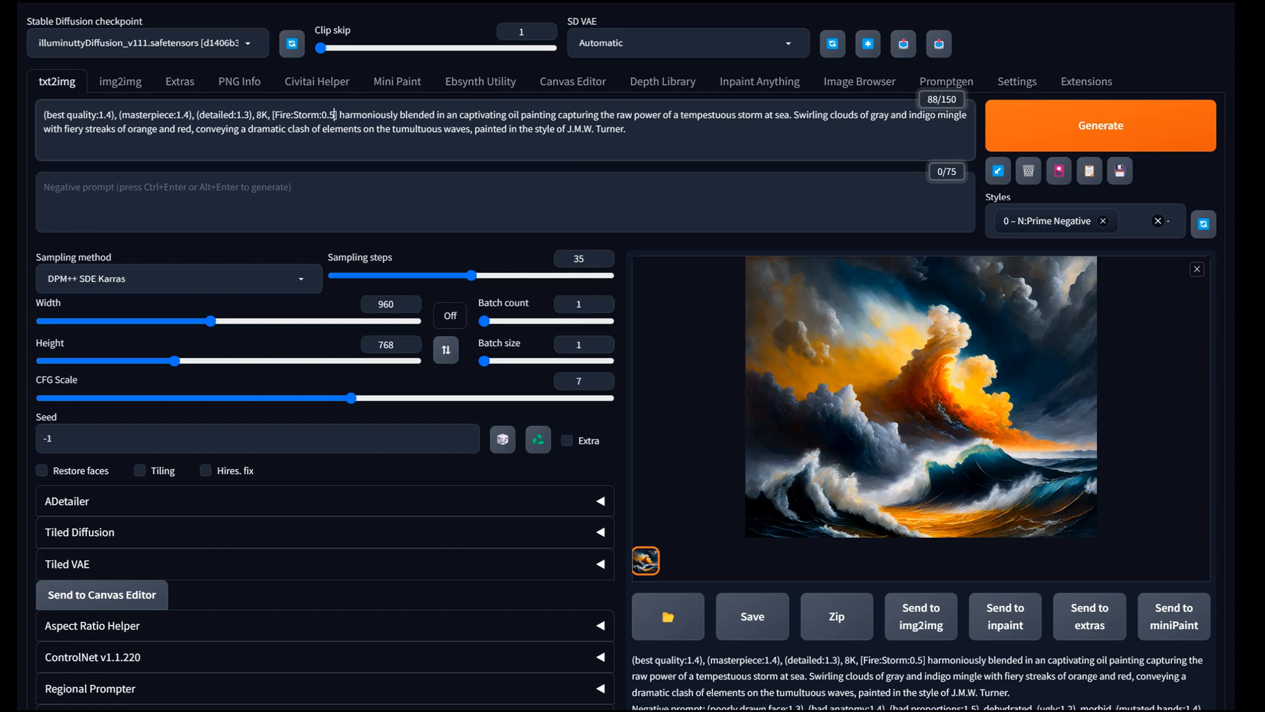
key("shift+Left")
type("3")
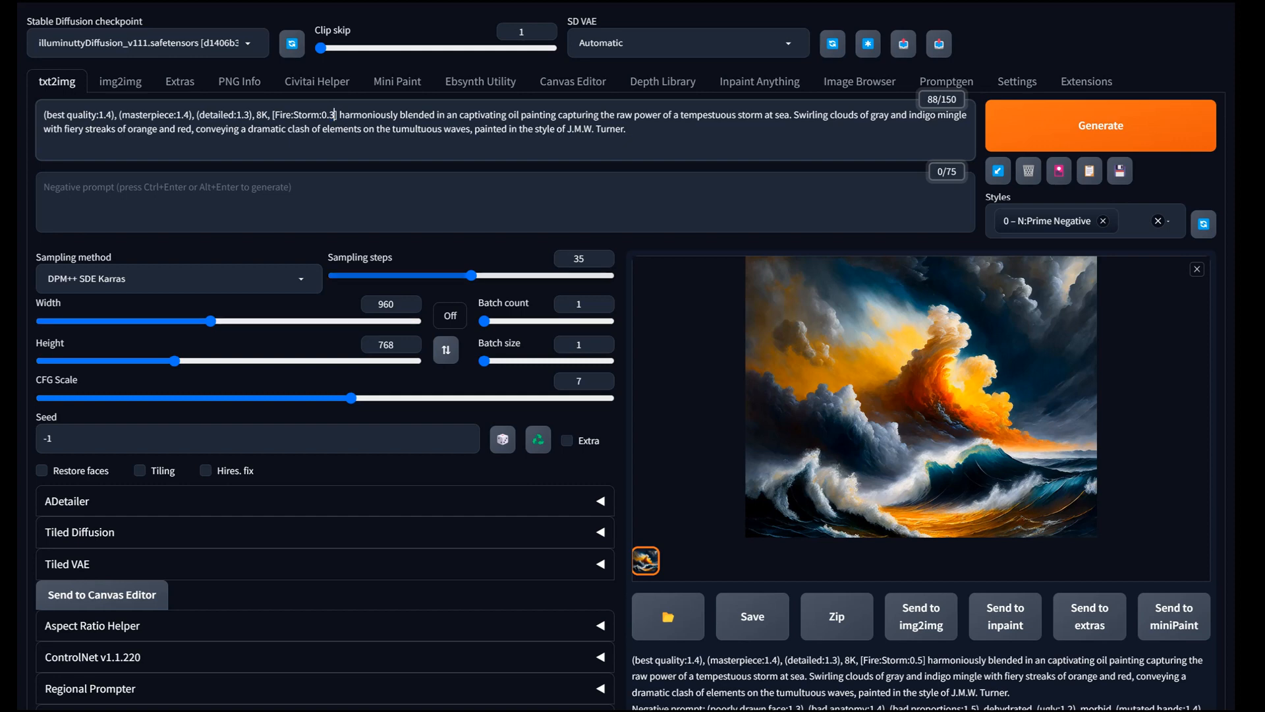
key("ctrl+Return")
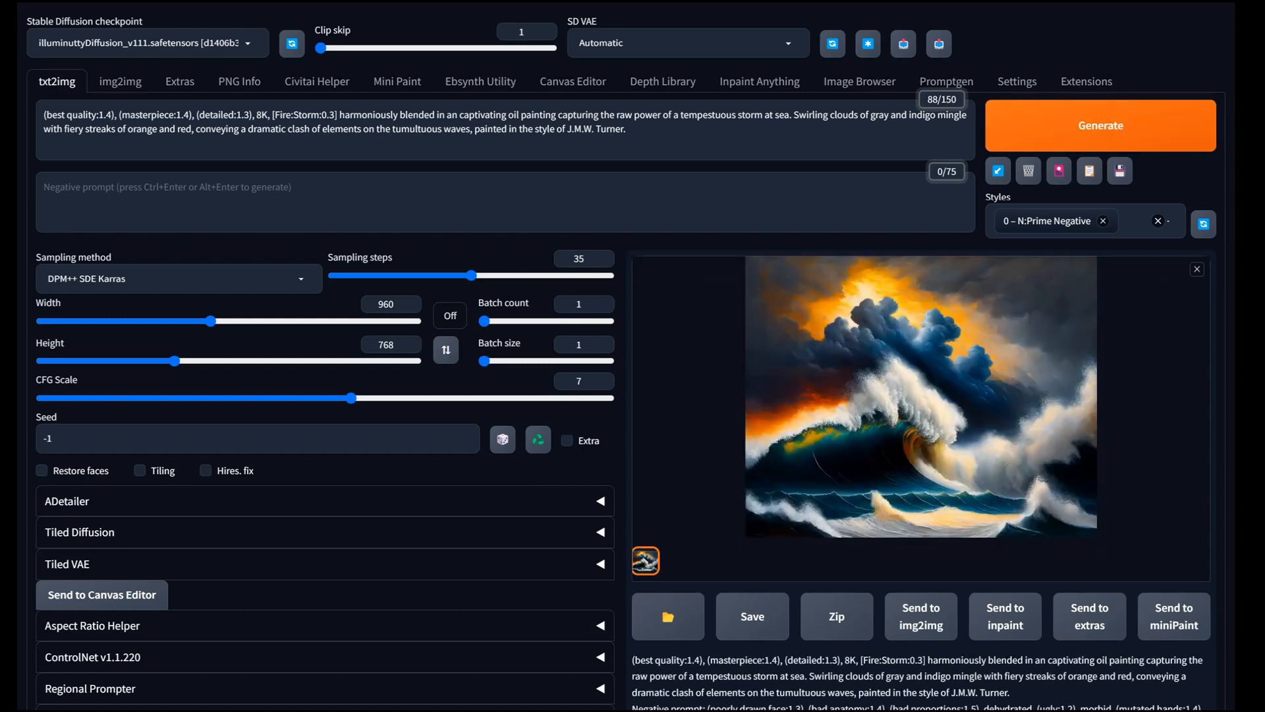
Step: Set the Fire:Storm blend value in the prompt to 0.7 and generate another image
left_click(336, 115)
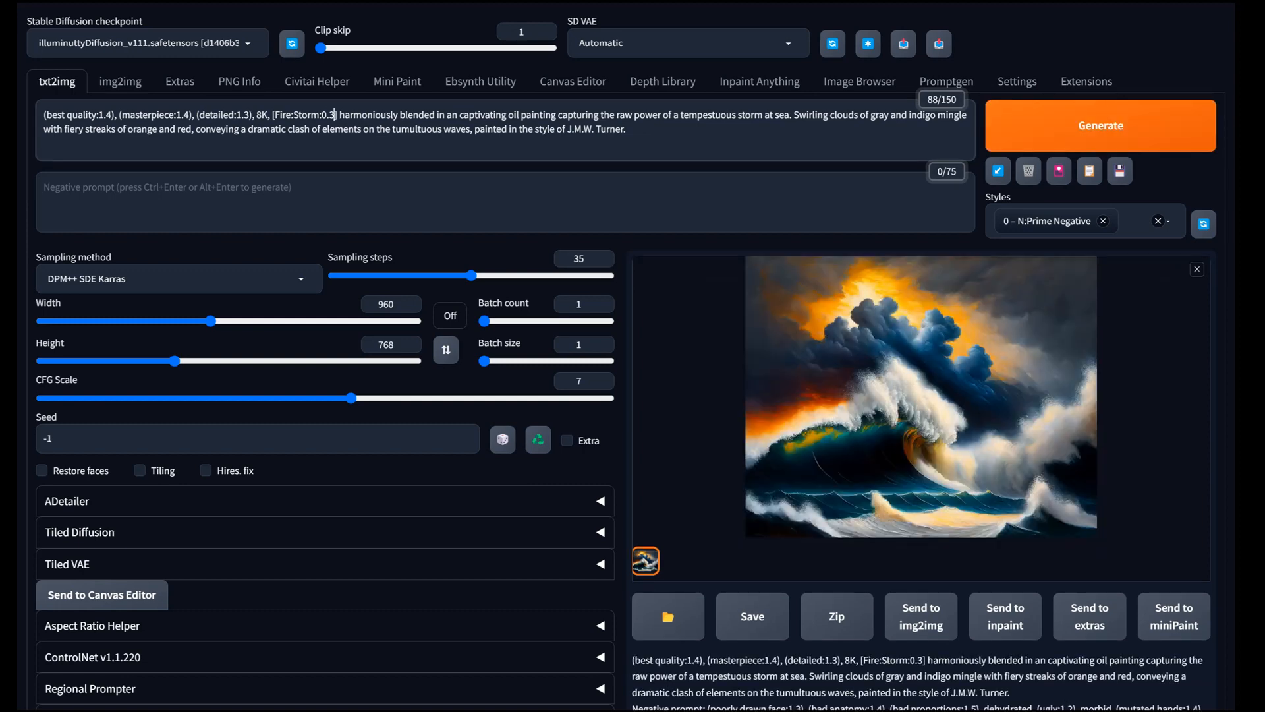
key("shift+Left")
type("7")
key("ctrl+Return")
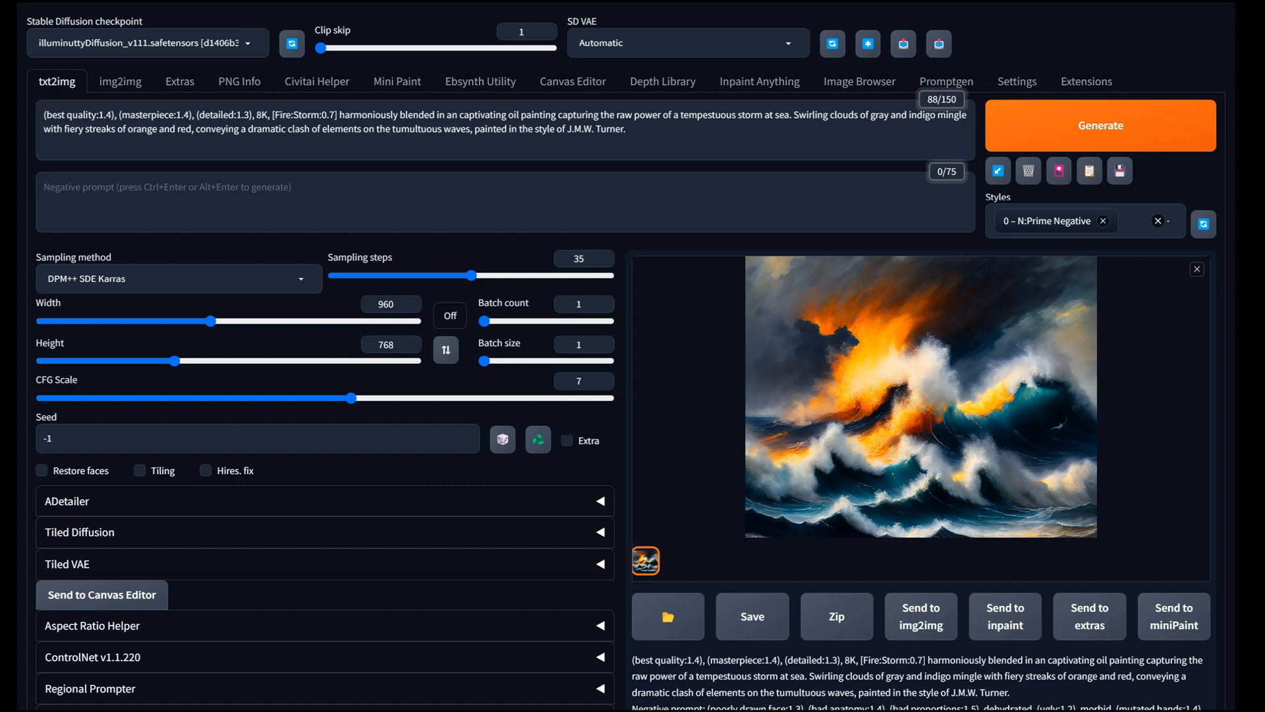
Step: Replace the storm prompt with "blending woman and man, portrait of a woman in a park", and clear the prompt completely
key("ctrl+a")
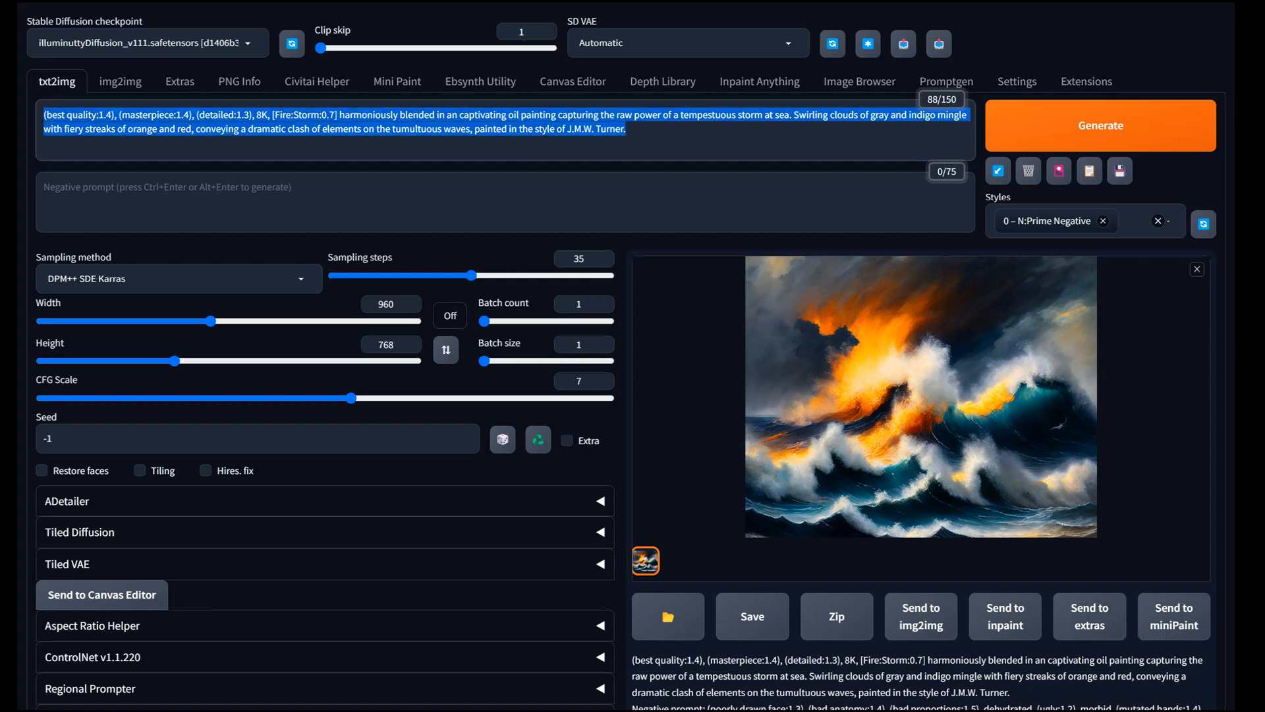
key("ctrl+v")
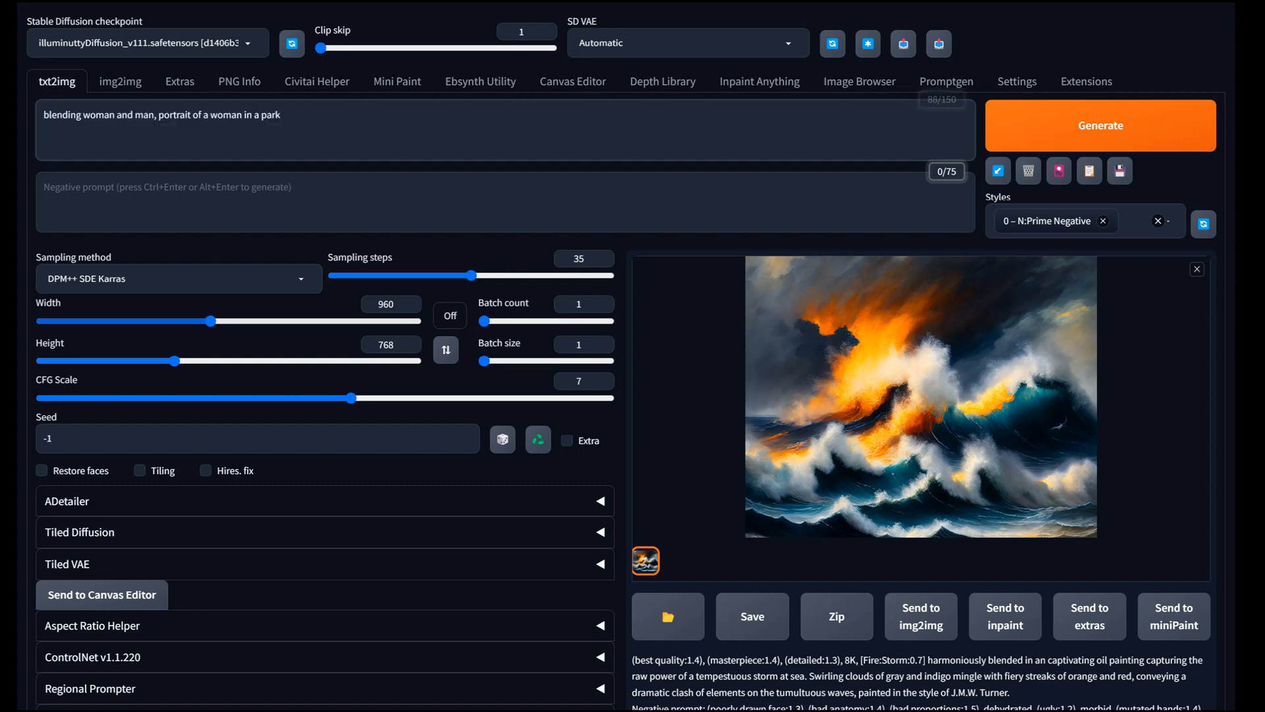
key("shift+Left")
key("shift+Left")
key("shift+Left")
key("shift+Left")
key("shift+Left")
key("shift+Left")
key("shift+Left")
key("shift+Left")
key("shift+Left")
key("shift+Left")
key("shift+Left")
key("shift+Left")
key("ctrl+a")
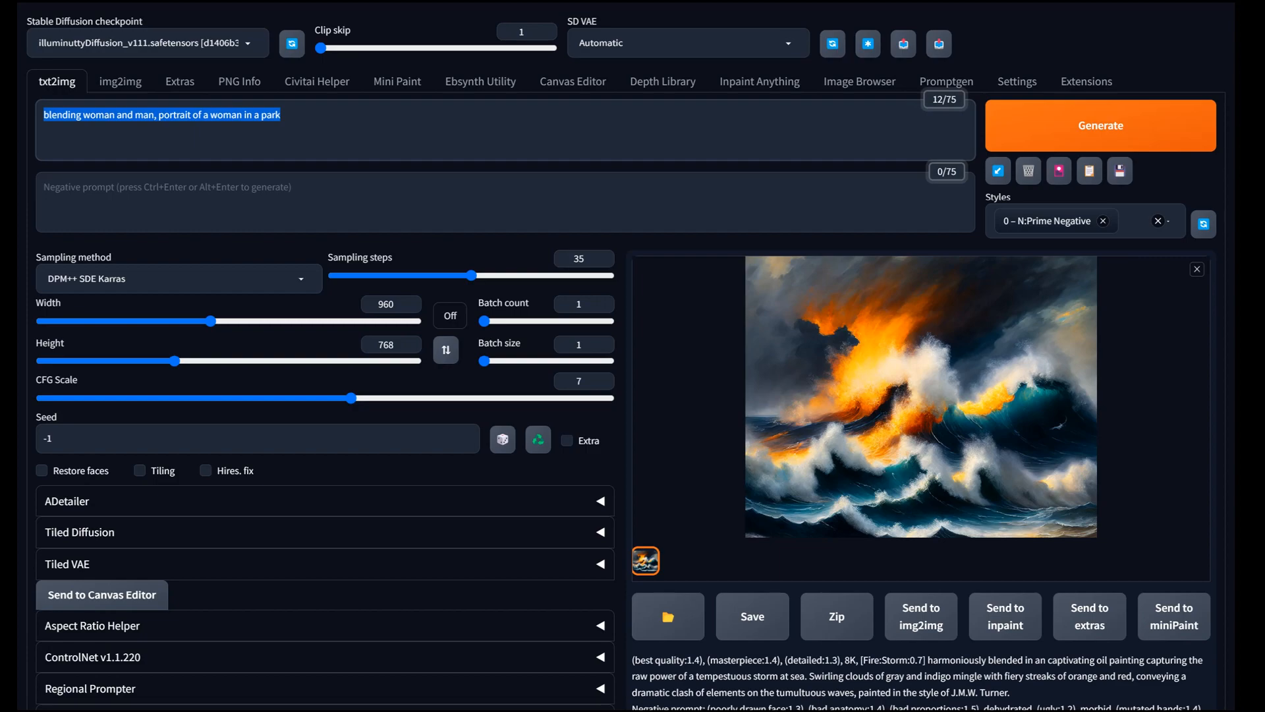
key("BackSpace")
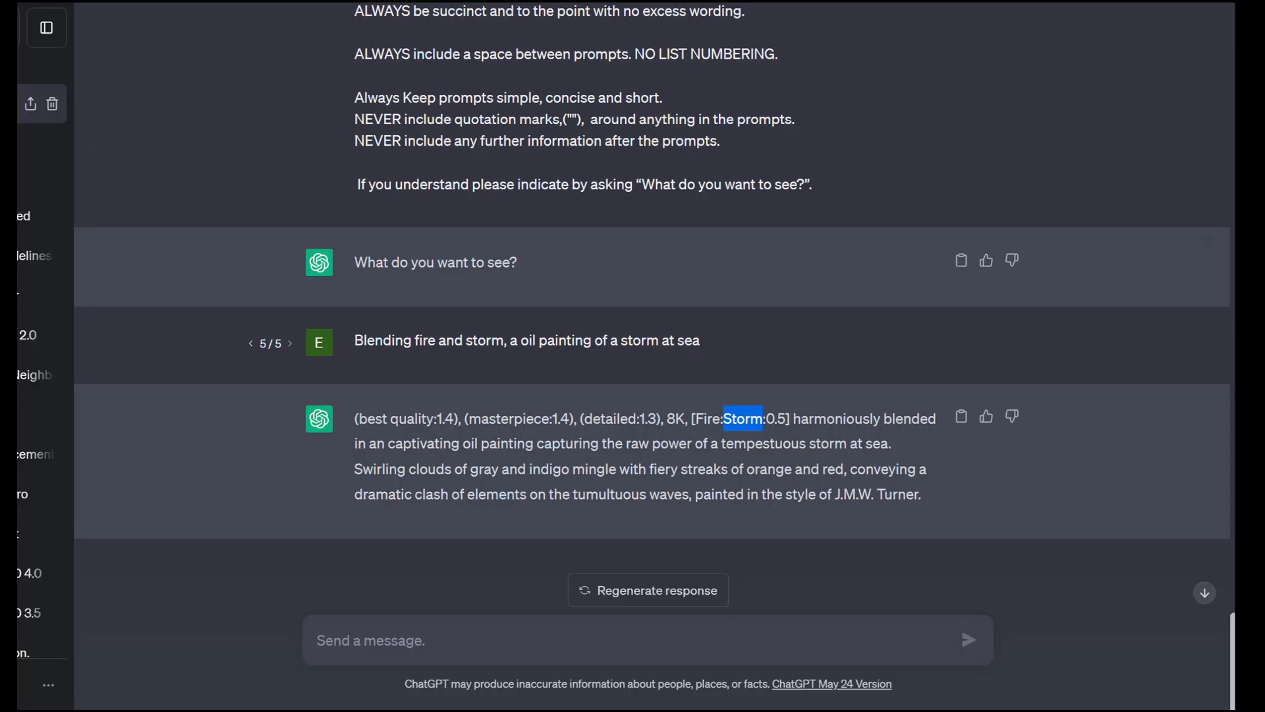
Step: In ChatGPT, replace the fire and storm message with "blending woman and man, portrait of a woman in a park" and resubmit it
left_click(960, 340)
key("ctrl+a")
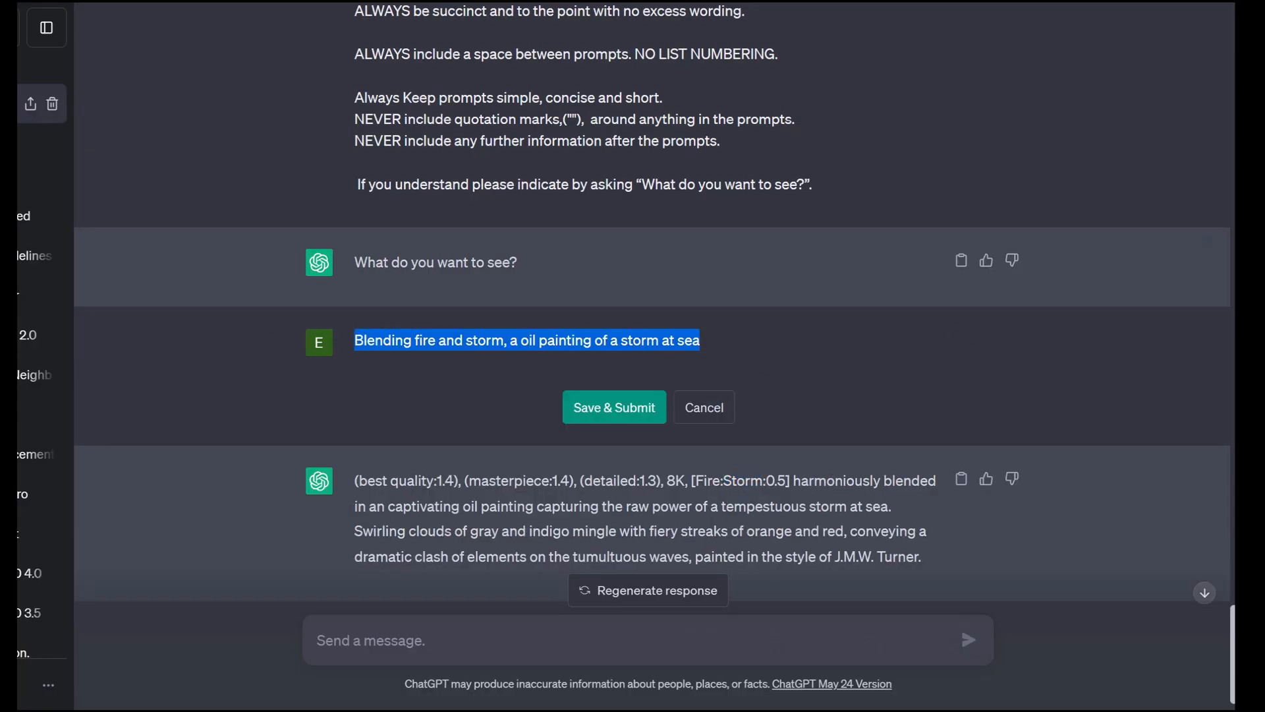
key("ctrl+v")
key("Return")
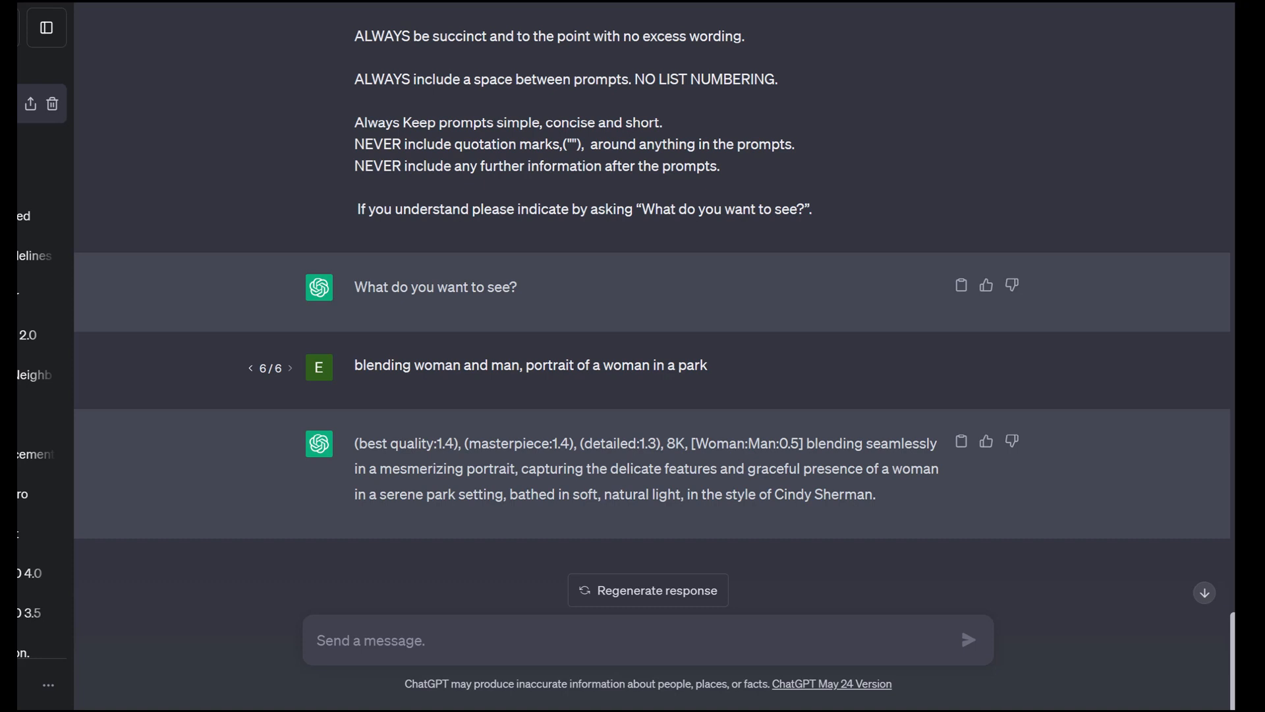
Step: Copy the woman and man reply into the empty Stable Diffusion prompt and generate the portrait
left_click(960, 441)
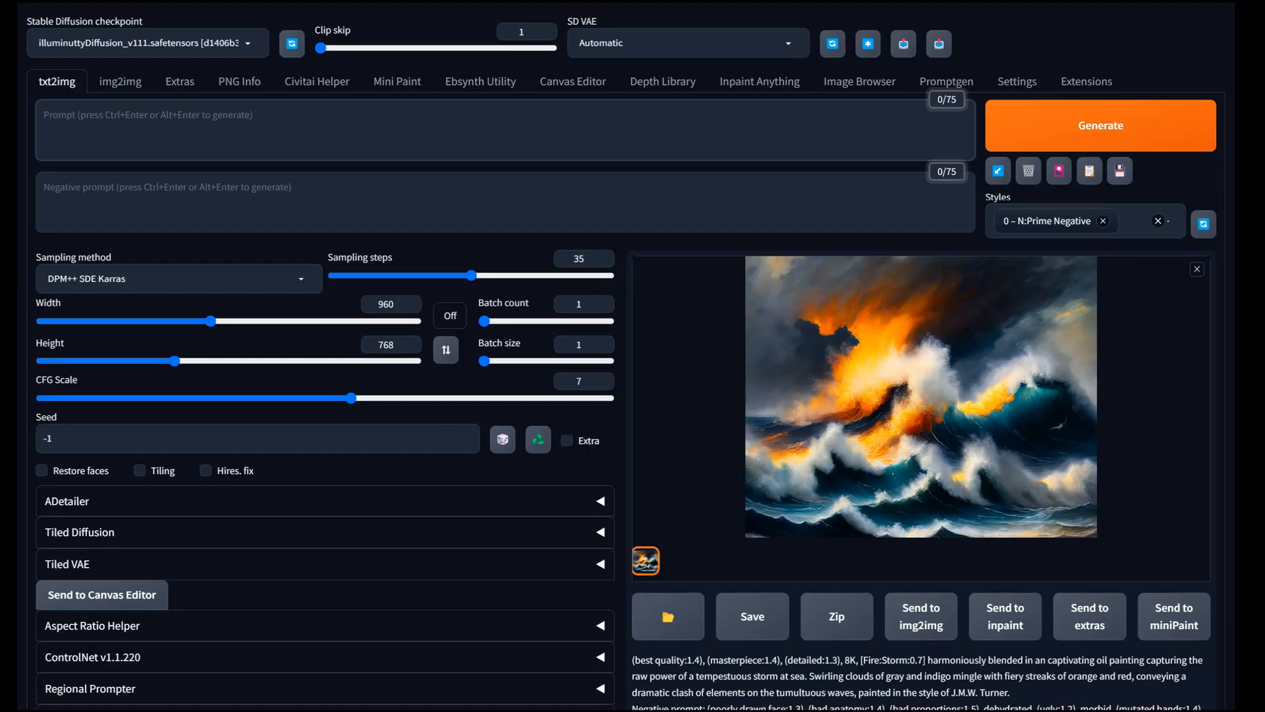
key("ctrl+v")
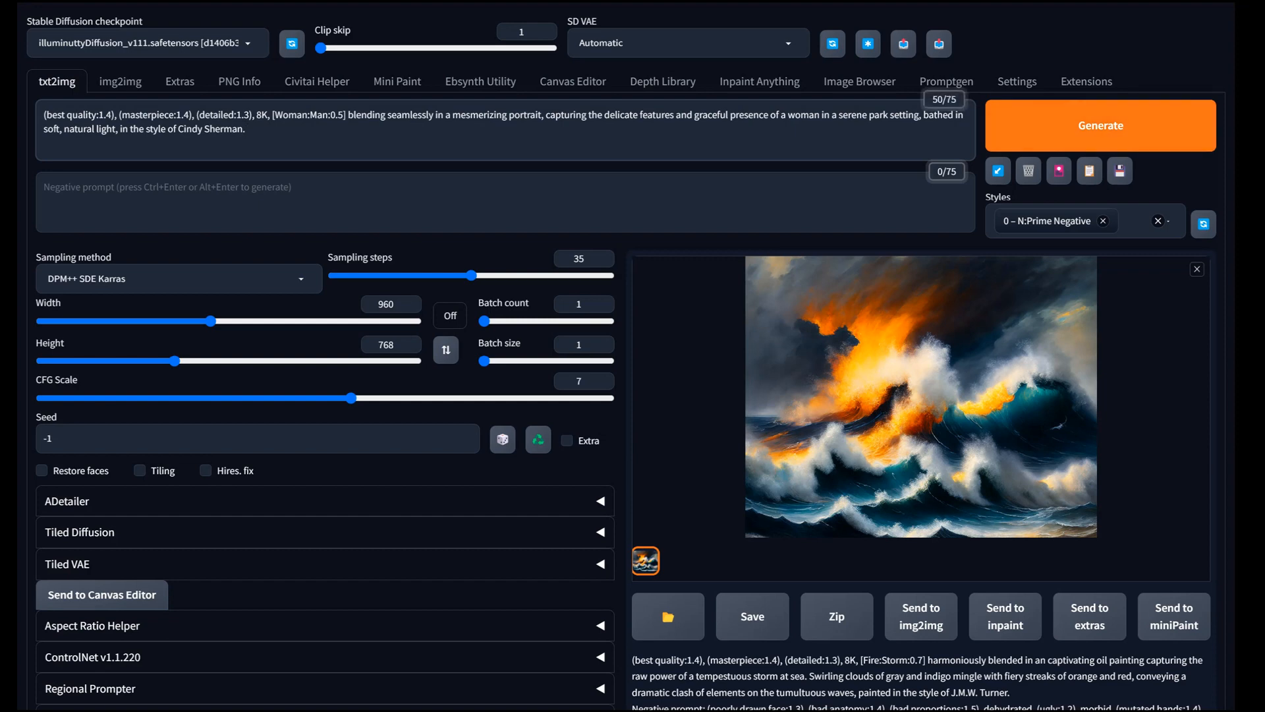
key("ctrl+Return")
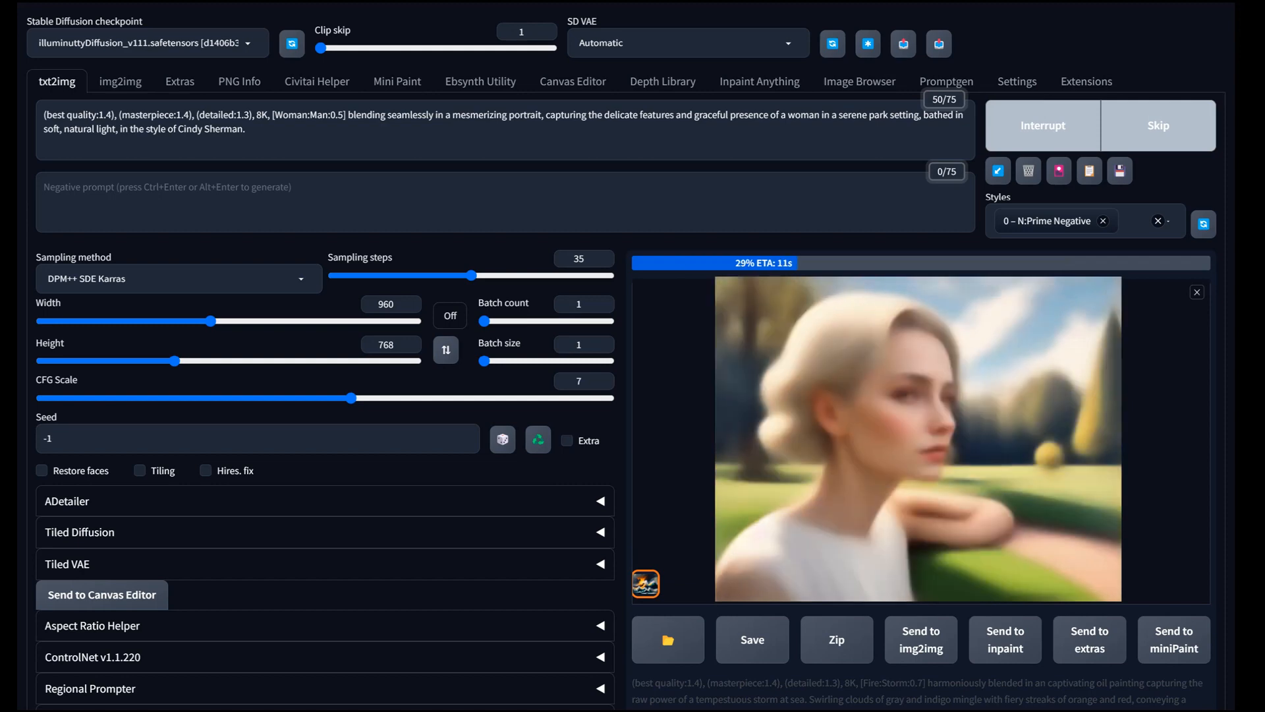
Step: Set the Woman:Man blend value in the prompt to 0.2 and generate the portrait again
left_click(275, 114)
key("shift+Right")
key("shift+Right")
key("shift+Right")
key("shift+Right")
key("shift+Right")
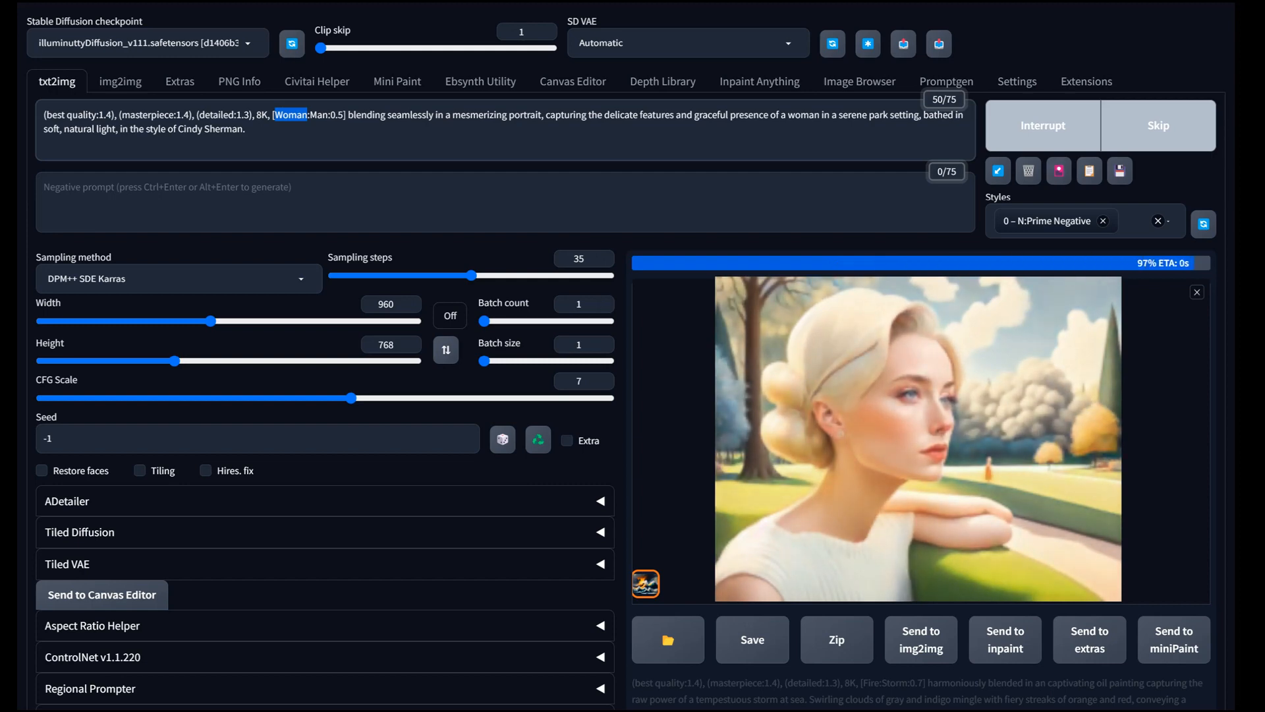
left_click(340, 115)
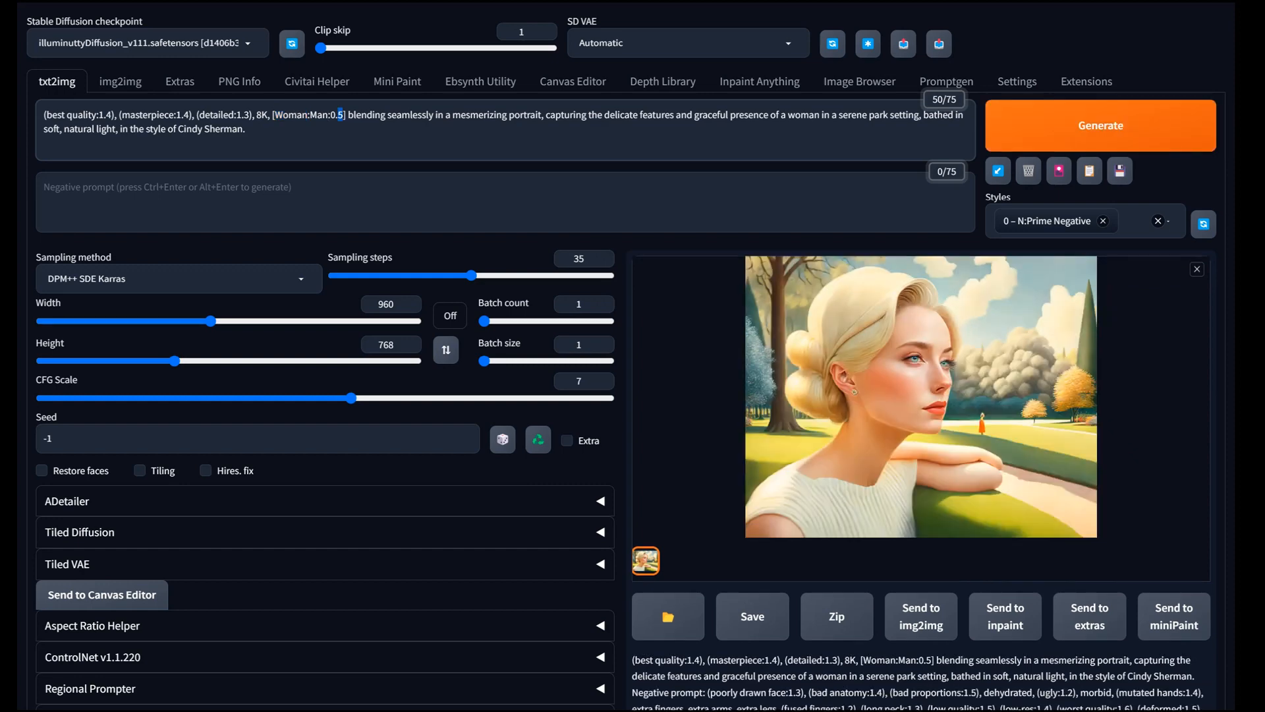
type("2")
key("ctrl+Return")
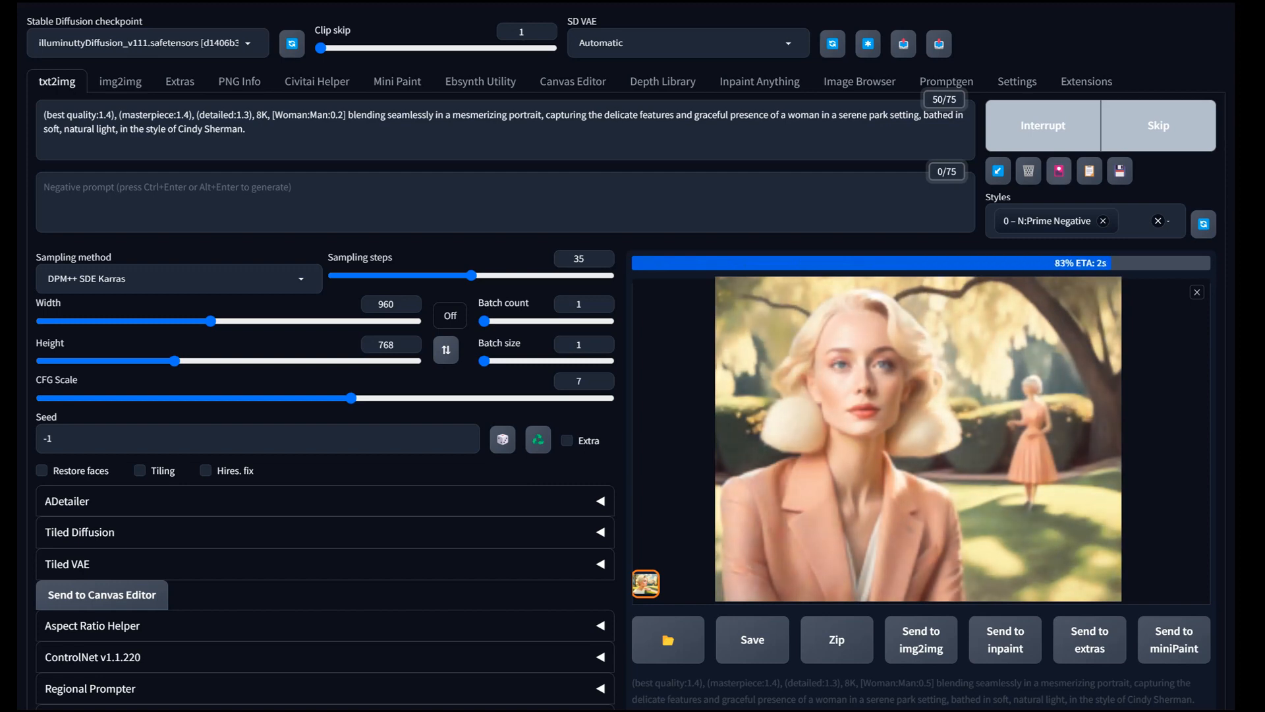
Step: Switch the Stable Diffusion checkpoint to dreamlike-photoreal-2.0.safetensors and generate the portrait with it
left_click(145, 43)
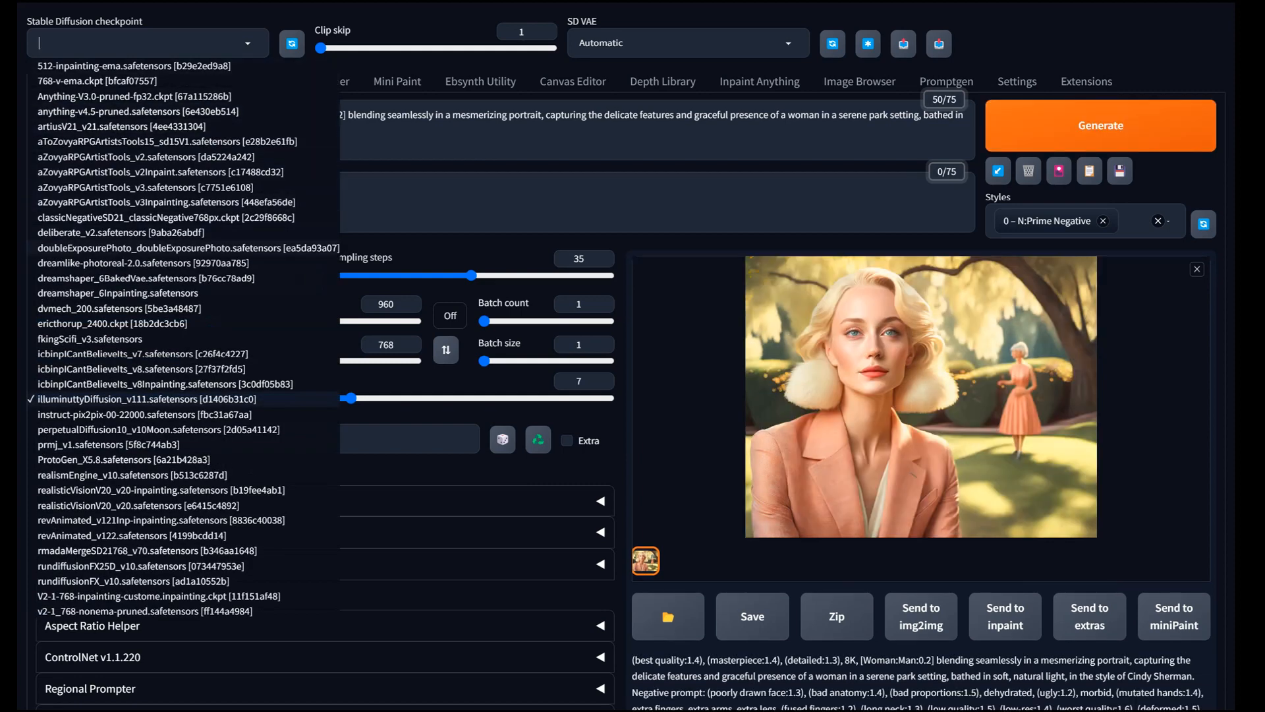
left_click(143, 262)
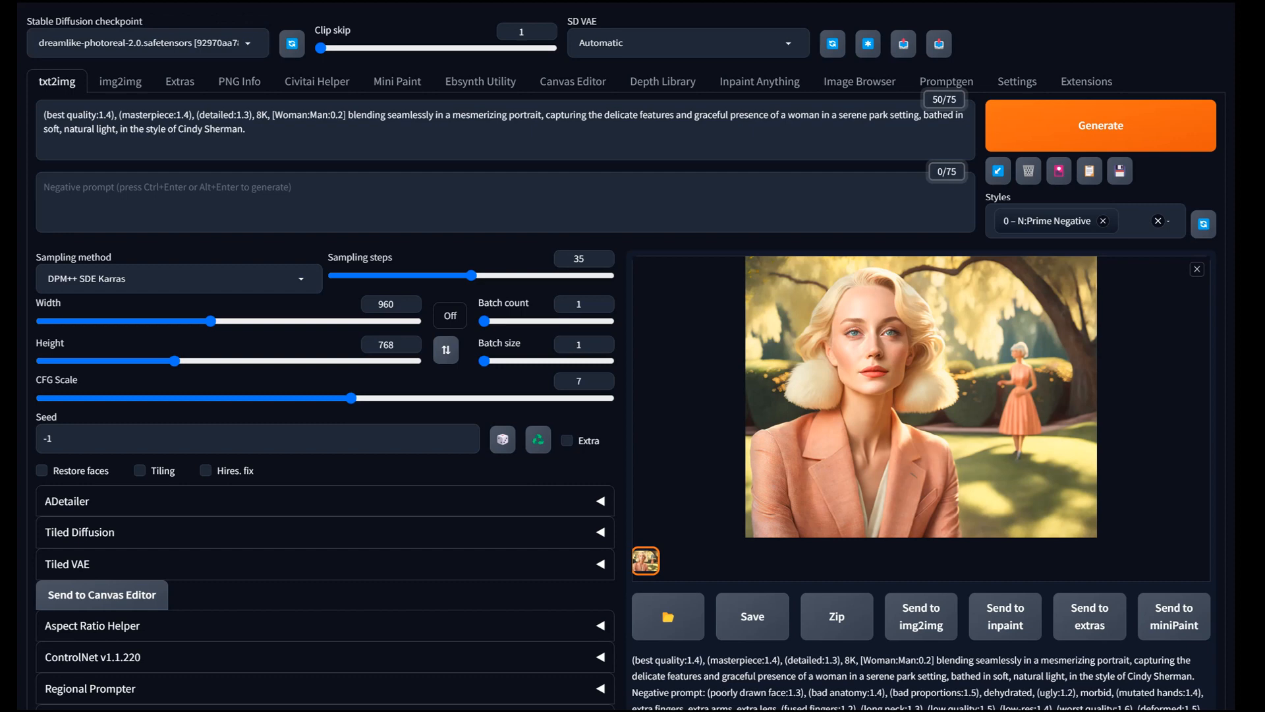
left_click(801, 115)
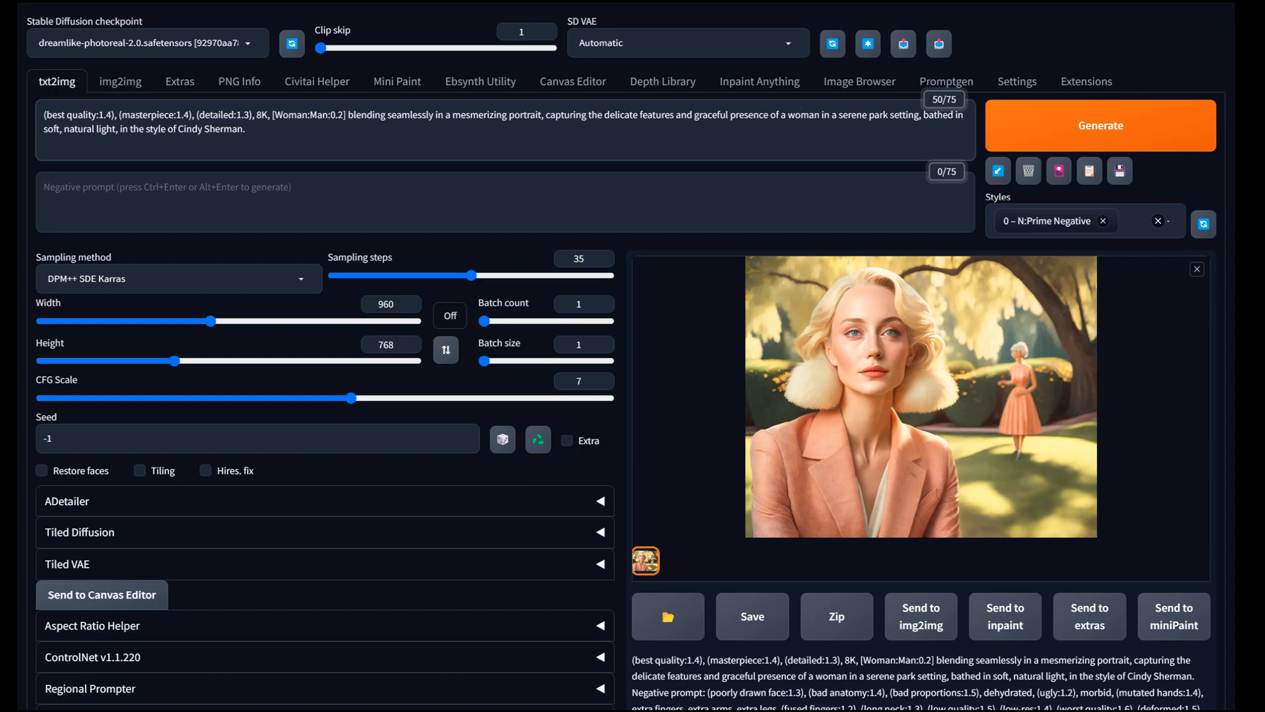
key("ctrl+Return")
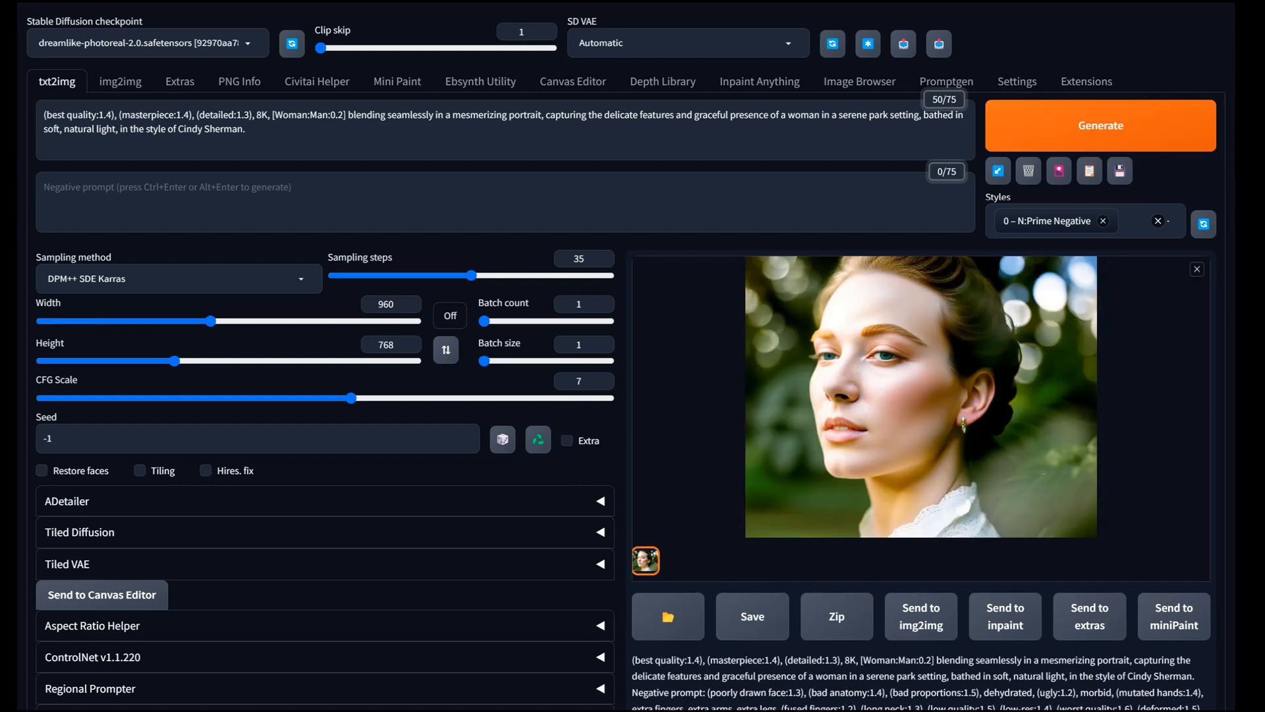
Step: Remove "and graceful presence of a woman" from the prompt and generate a new portrait
left_click(817, 115)
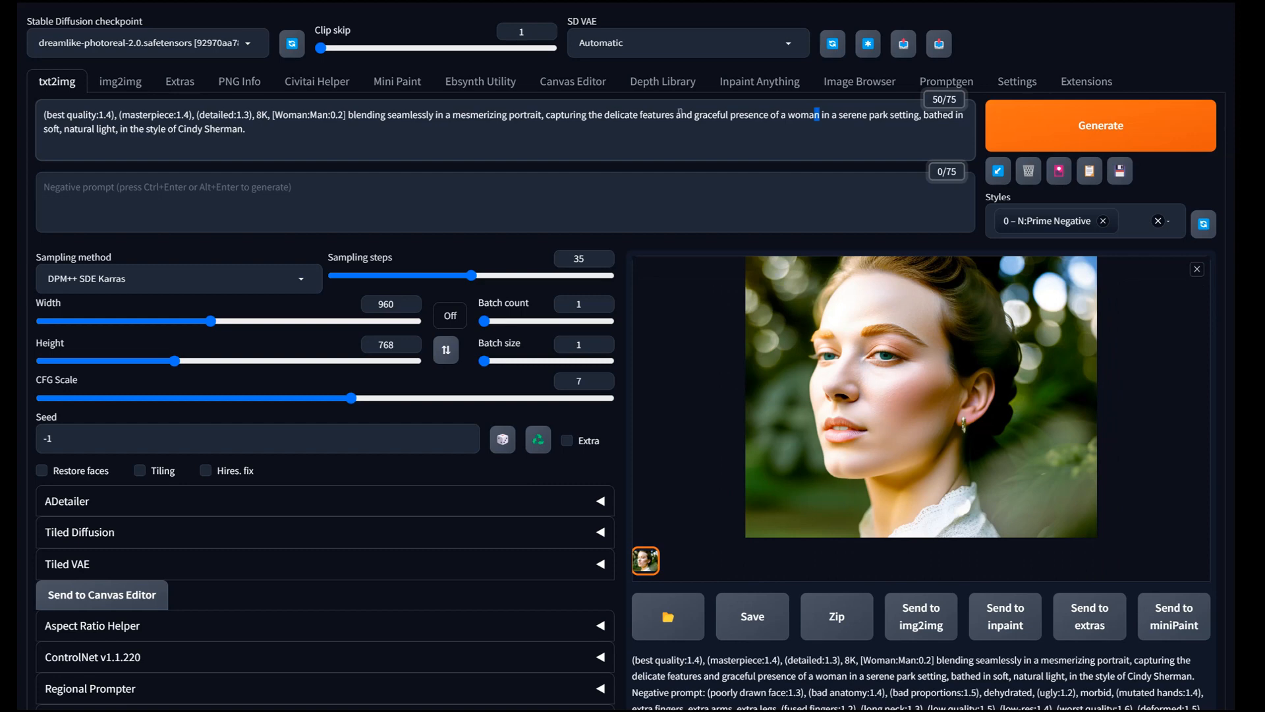
left_click(753, 115)
left_click_drag(820, 115, 676, 115)
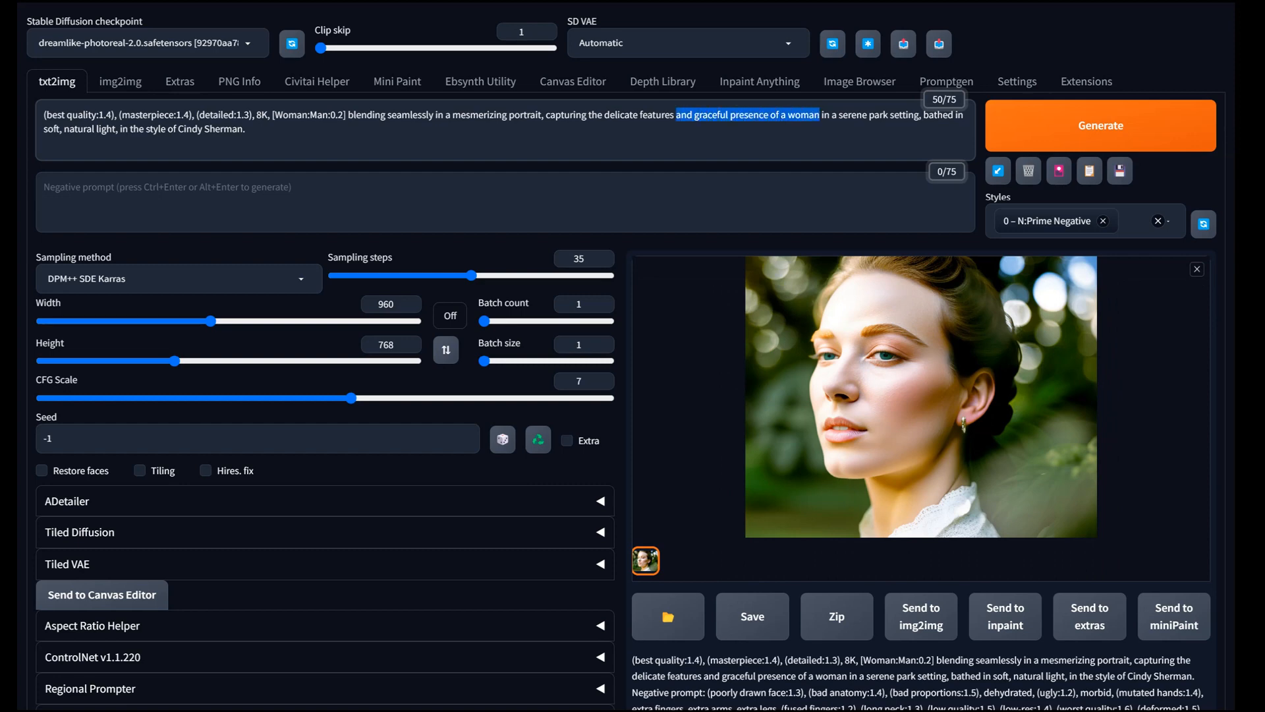
key("BackSpace")
key("ctrl+Return")
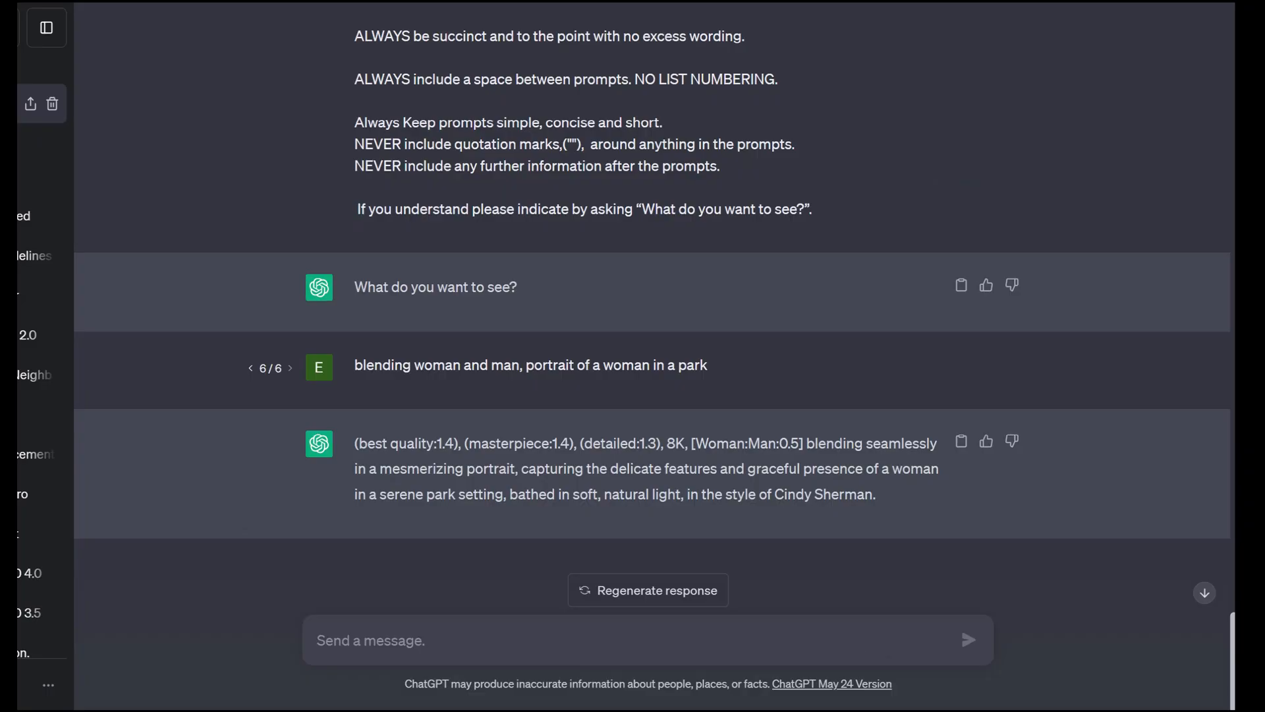
Step: In ChatGPT, change the last request to "blending bear and dog, image of a monstrous creature in the forest" and resubmit it
left_click(961, 364)
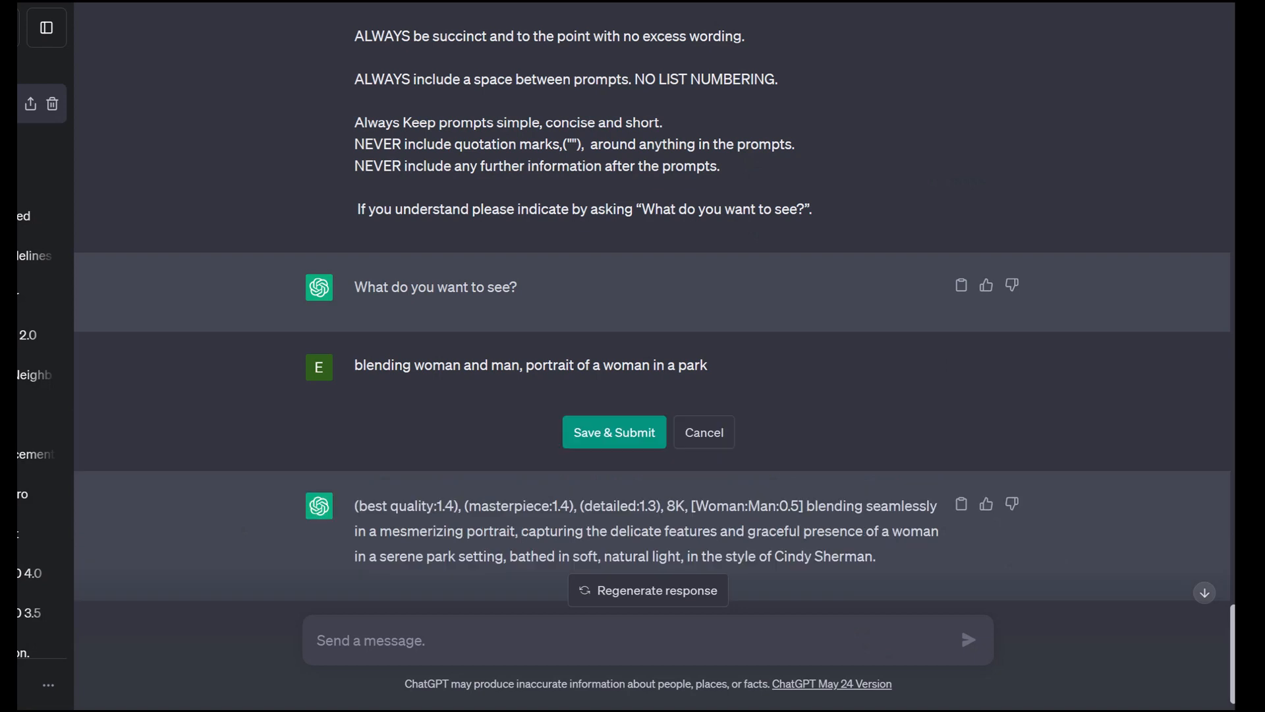
left_click_drag(708, 365, 354, 365)
key("ctrl+v")
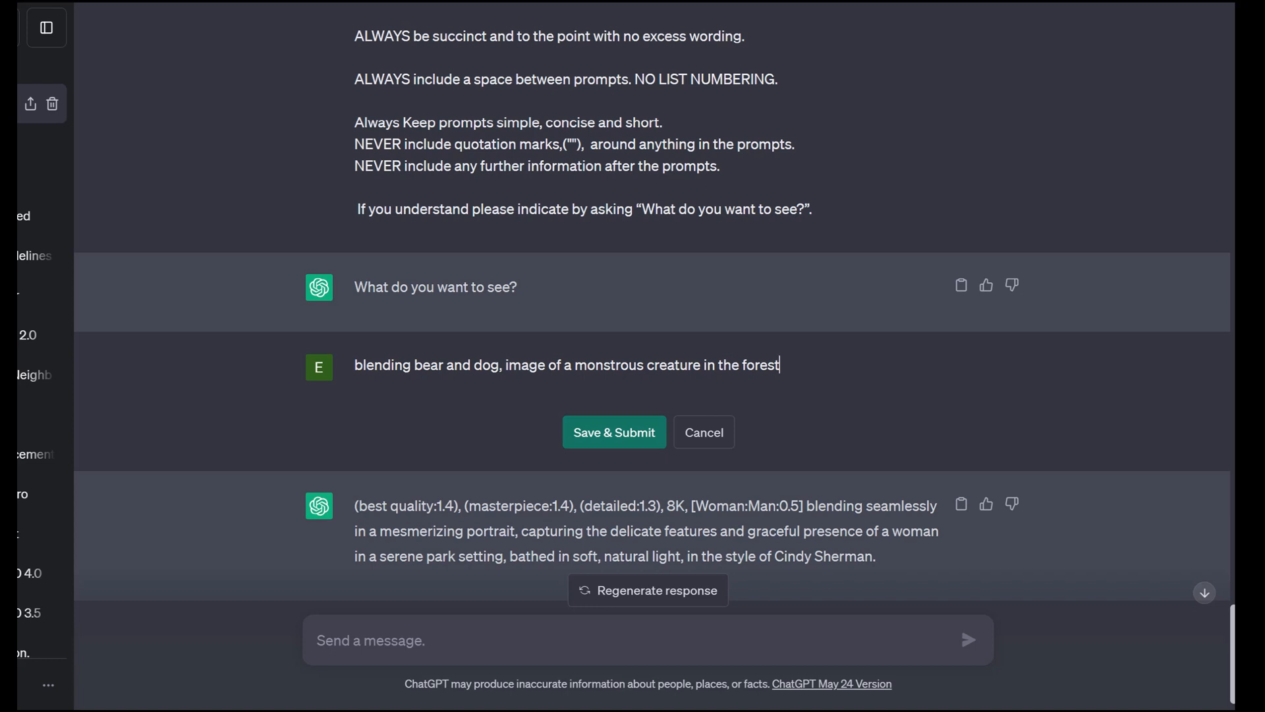
left_click(614, 432)
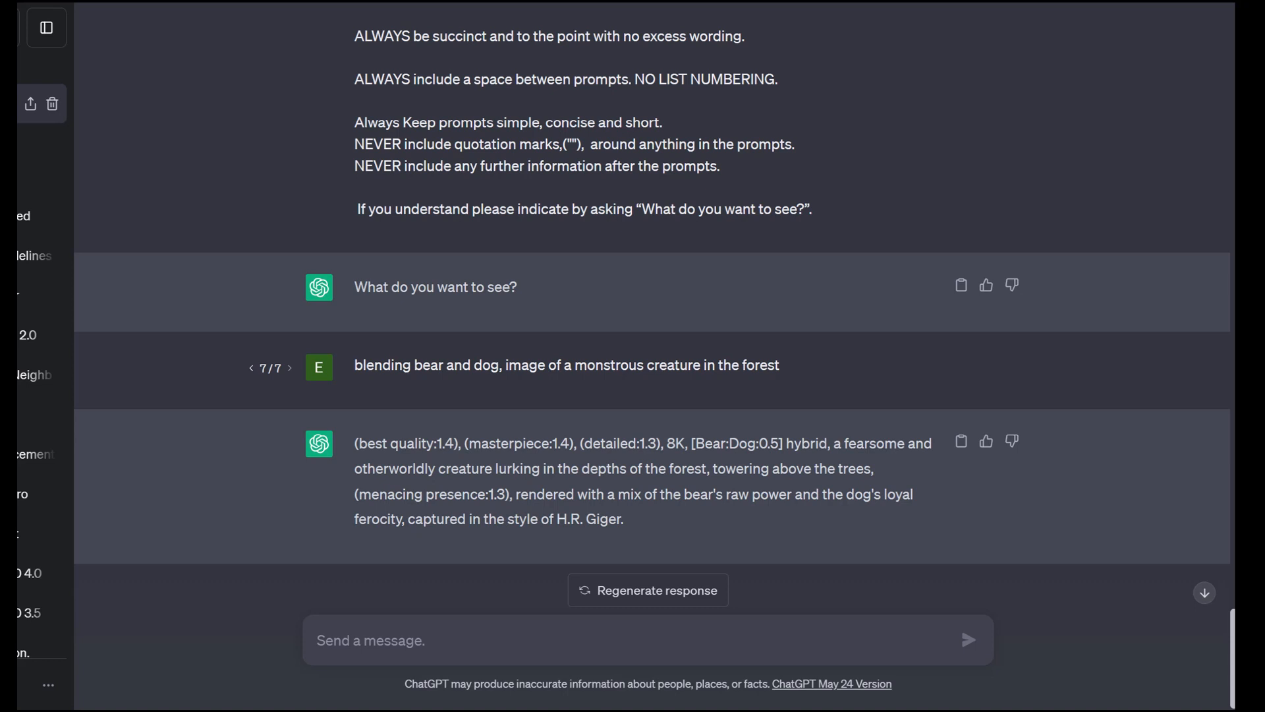
Step: Copy the bear and dog reply over the existing Stable Diffusion prompt, generate the image and view it enlarged
left_click(962, 440)
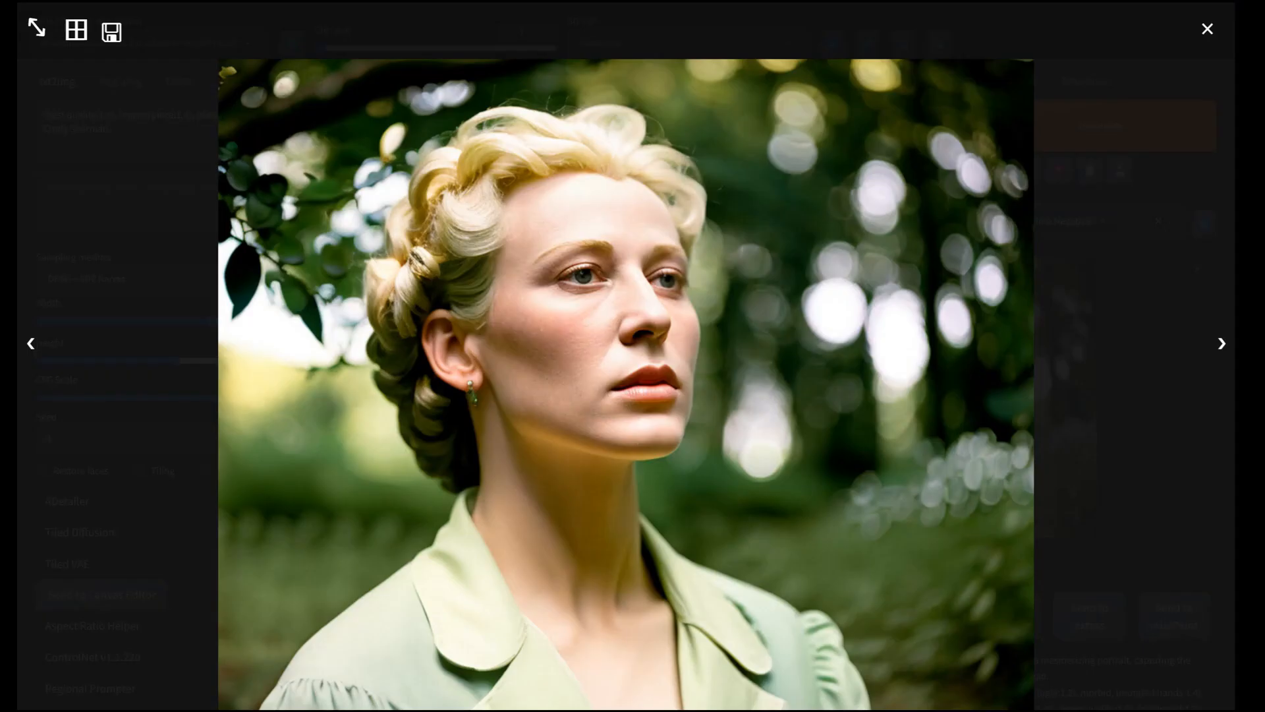
key("Escape")
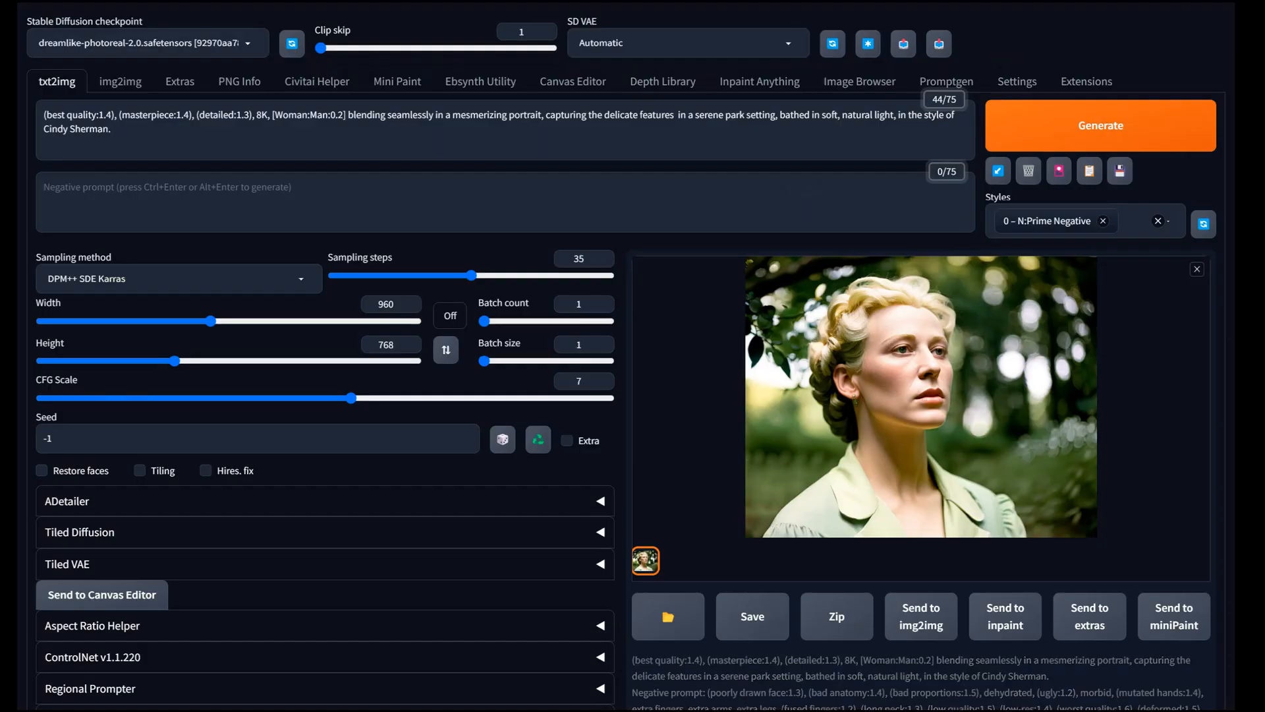
key("ctrl+a")
key("ctrl+v")
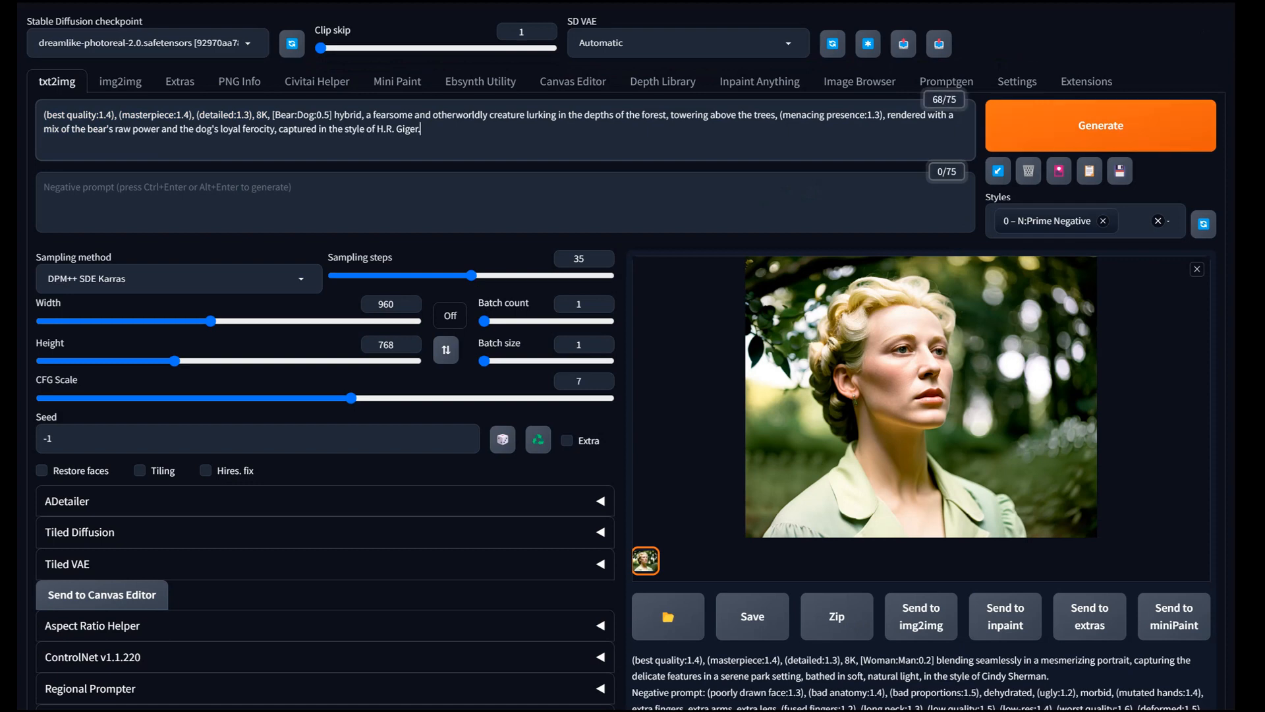
key("ctrl+Return")
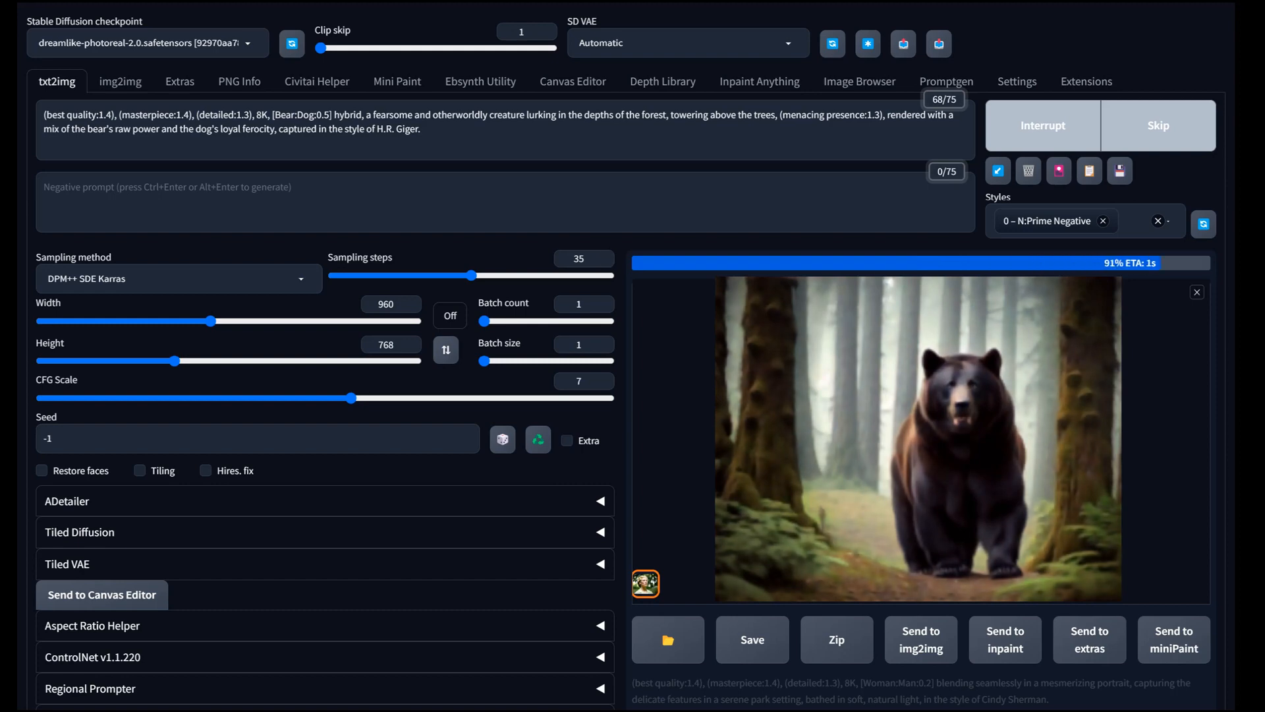
left_click(921, 397)
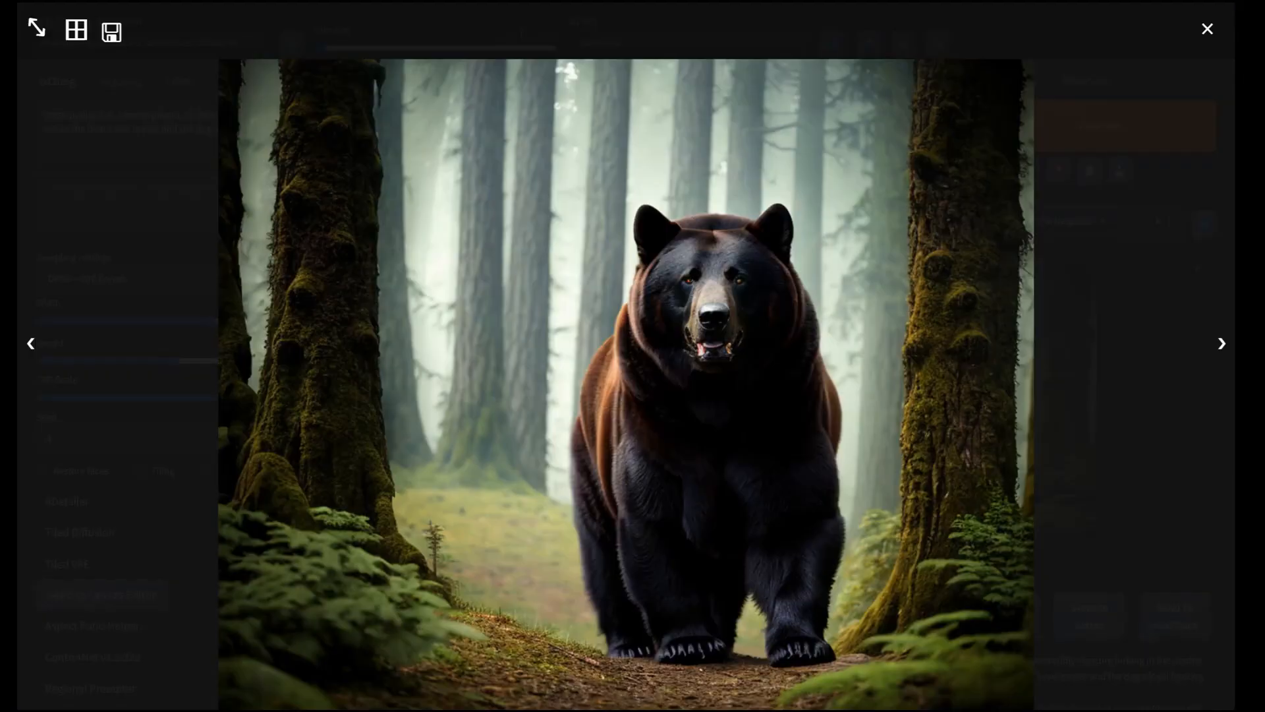
key("Escape")
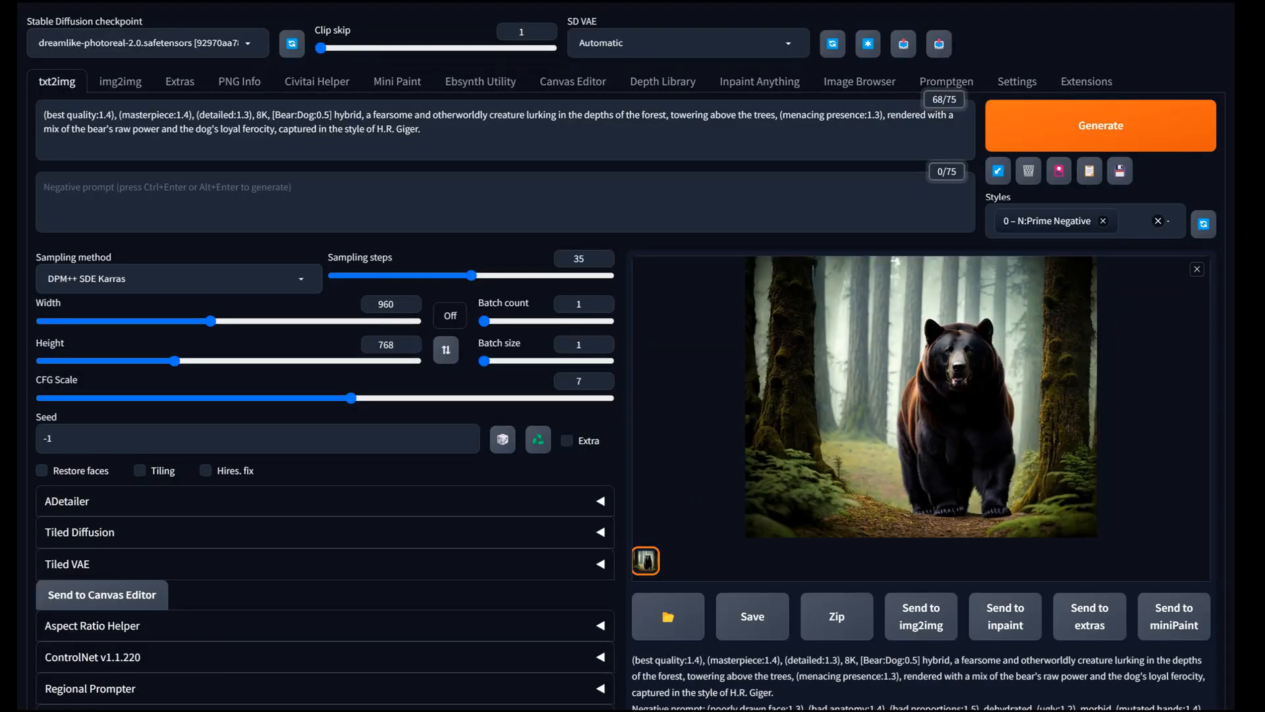
Step: Set the Bear:Dog blend value in the prompt to 0.3, generate the creature again and view it enlarged
left_click_drag(330, 114, 325, 115)
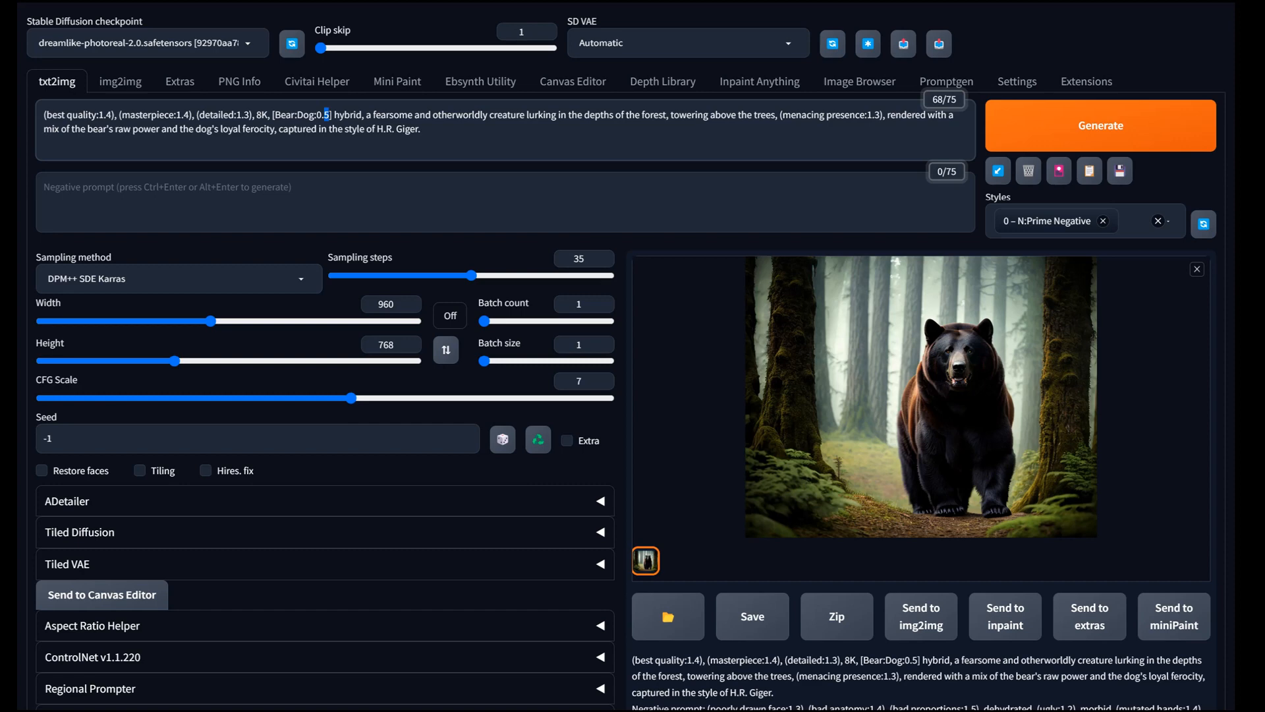
type("3")
key("ctrl+Return")
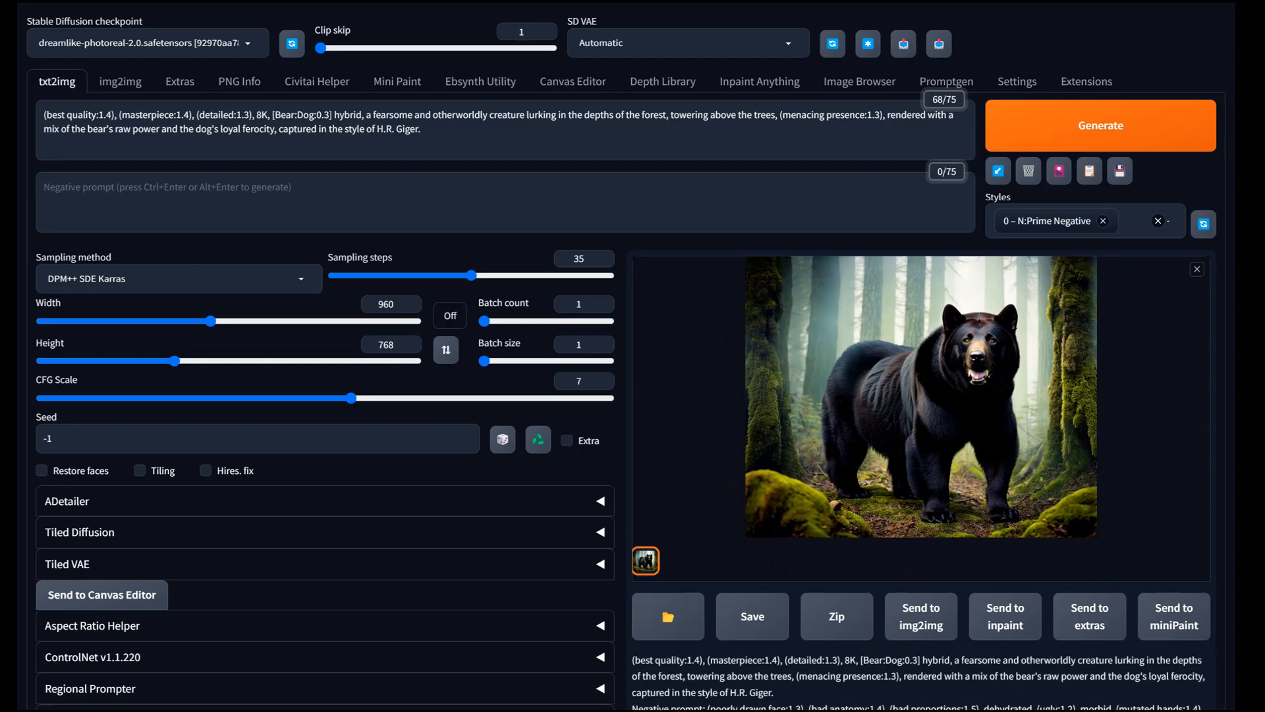
left_click(918, 417)
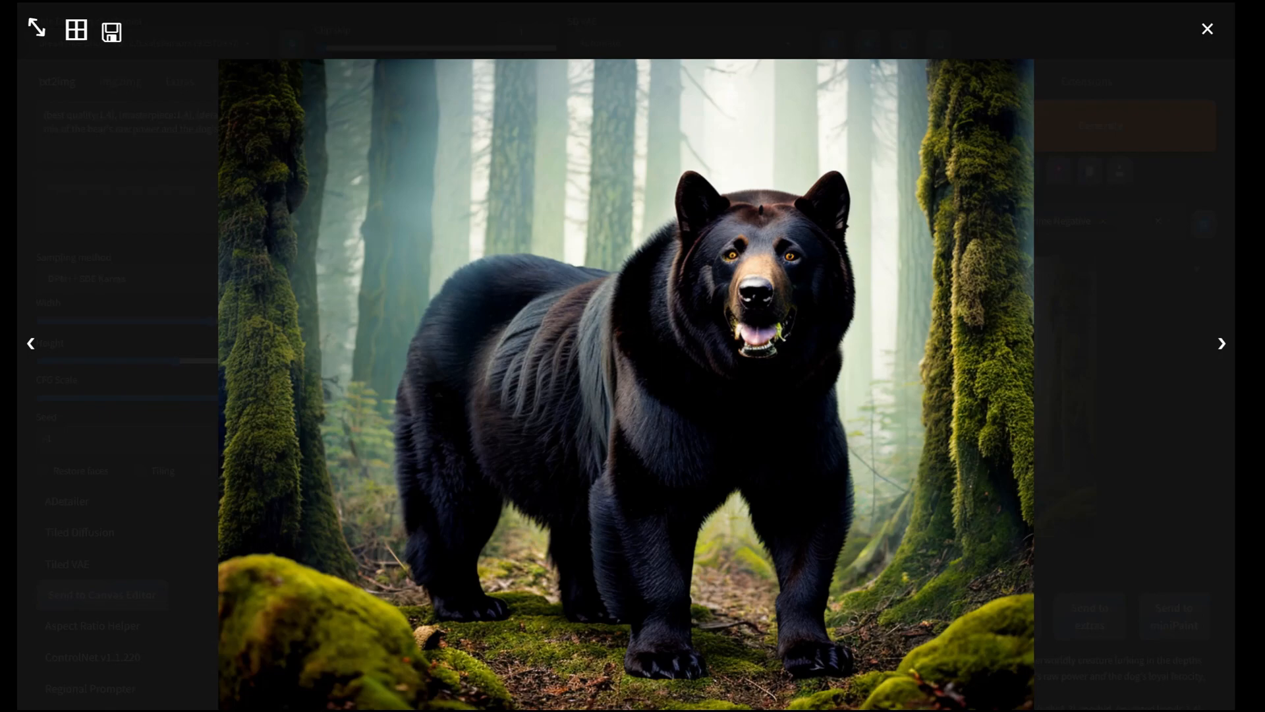
key("Escape")
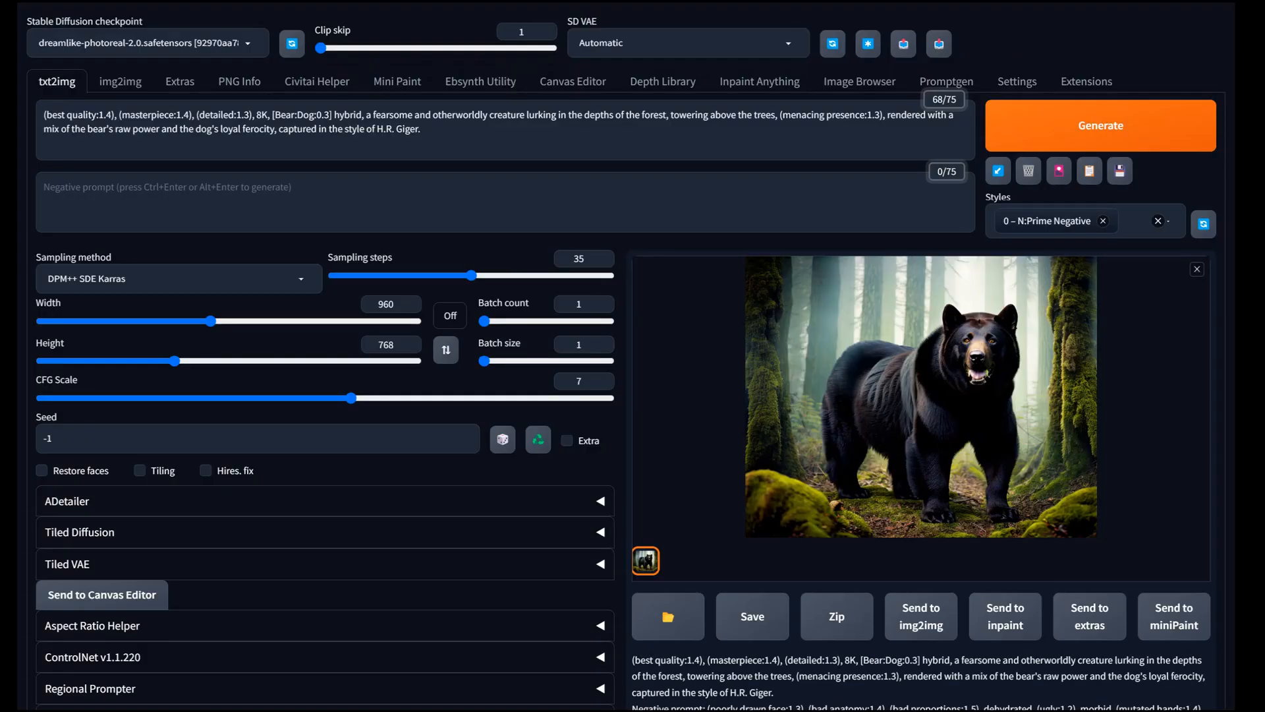